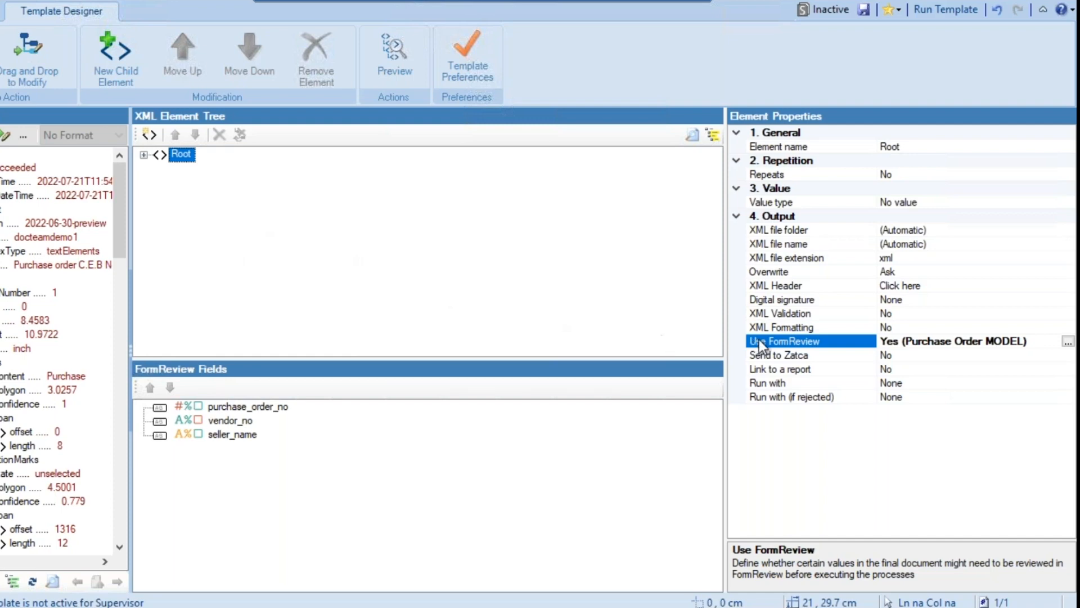
Configure the Root element's FormReview settings to request review only when an element needs it, using Purchase Order MODEL
click(185, 157)
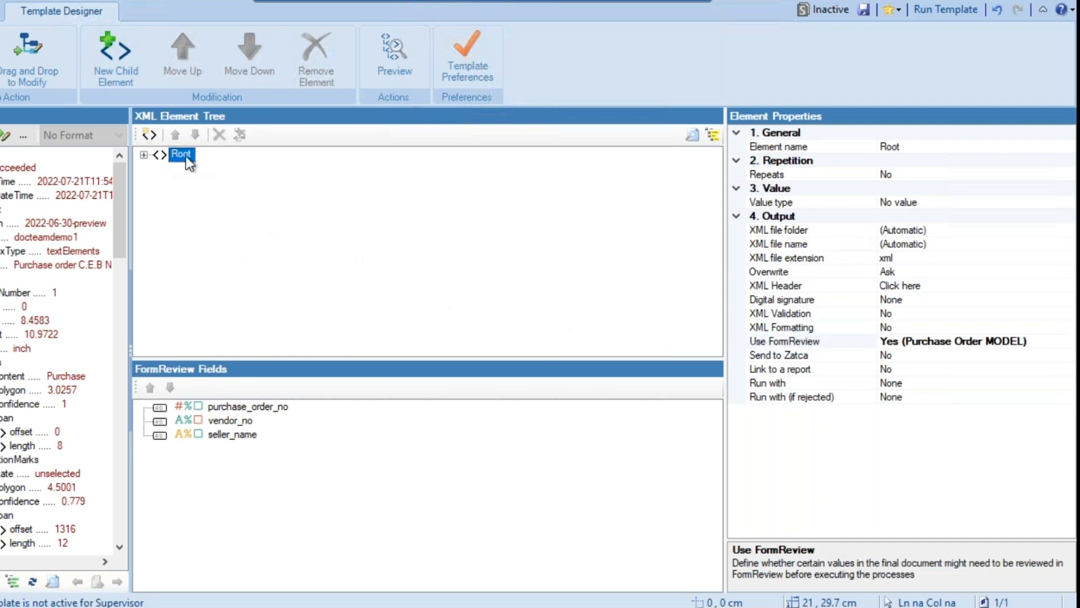
click(1020, 341)
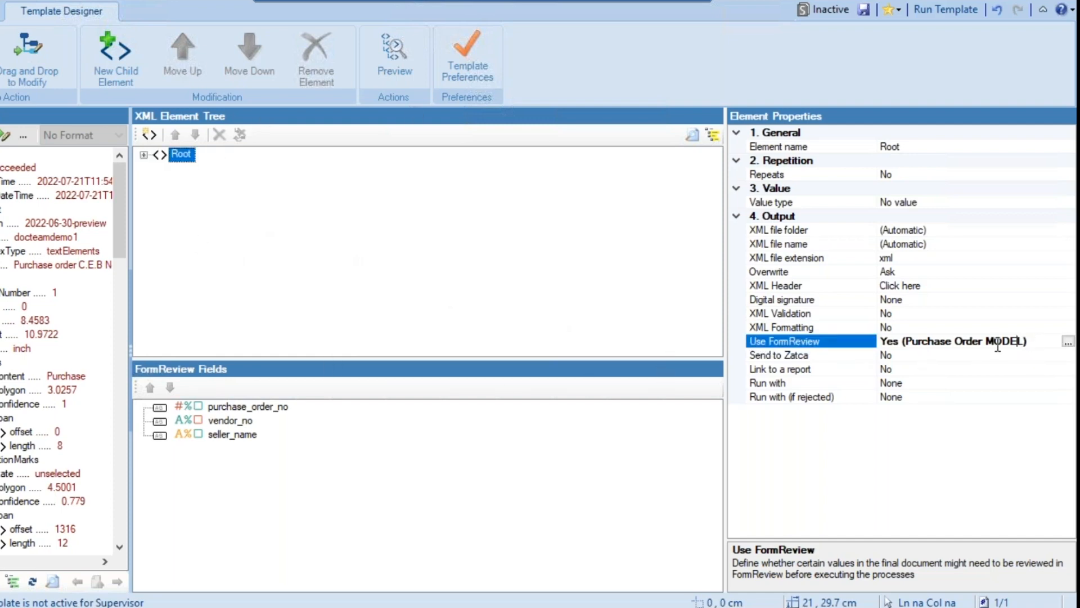
click(1068, 342)
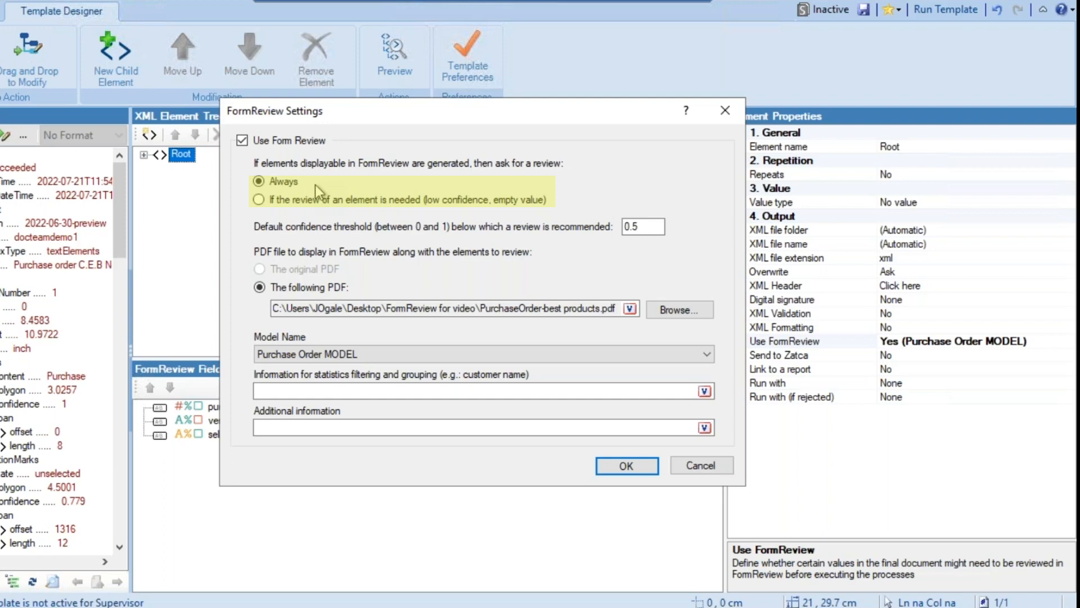
click(294, 201)
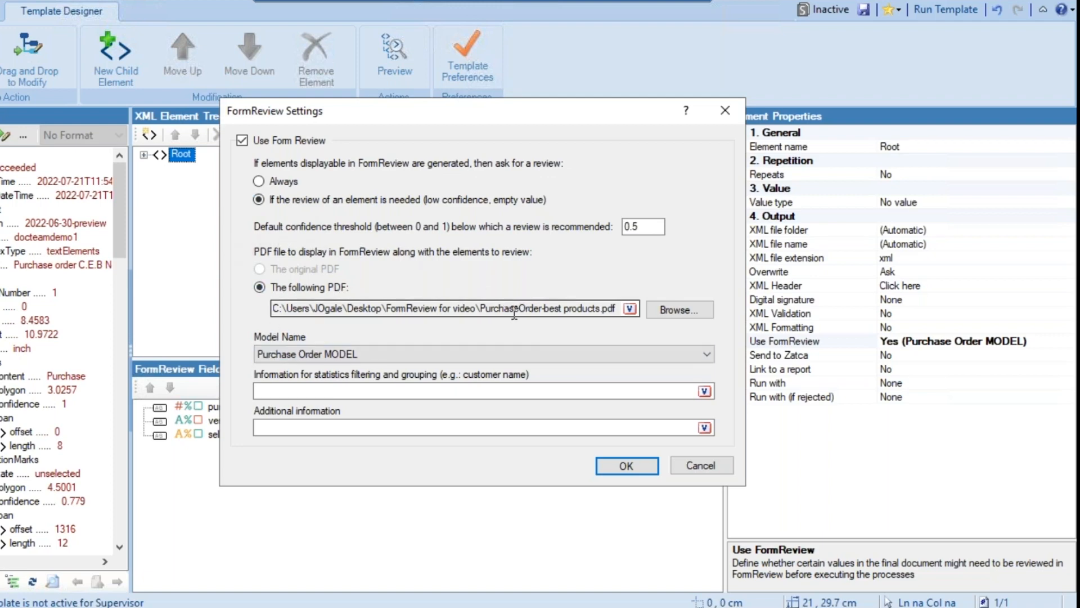
click(692, 356)
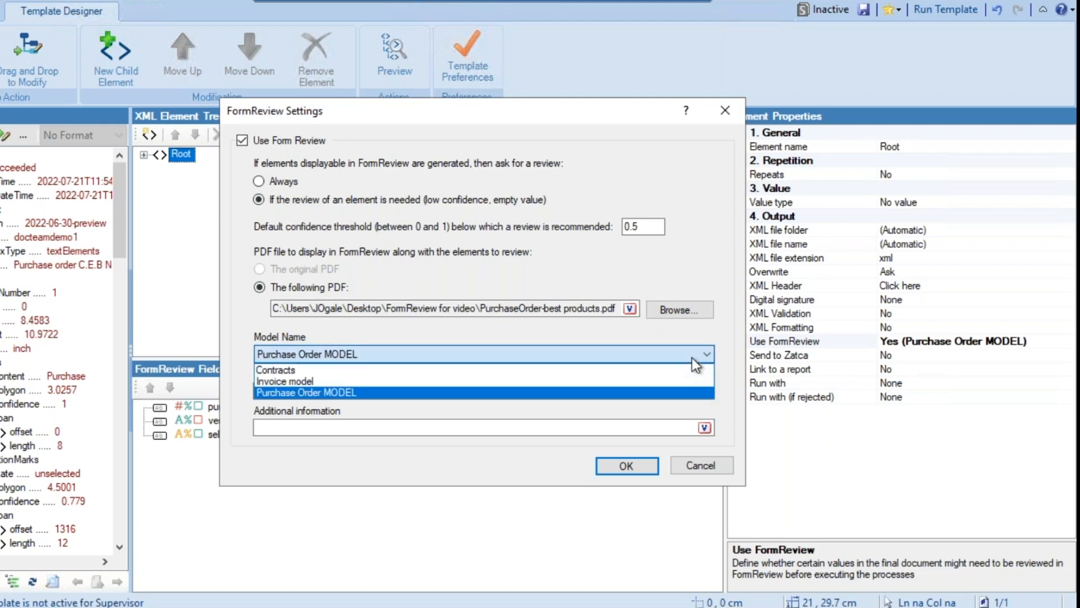
click(316, 393)
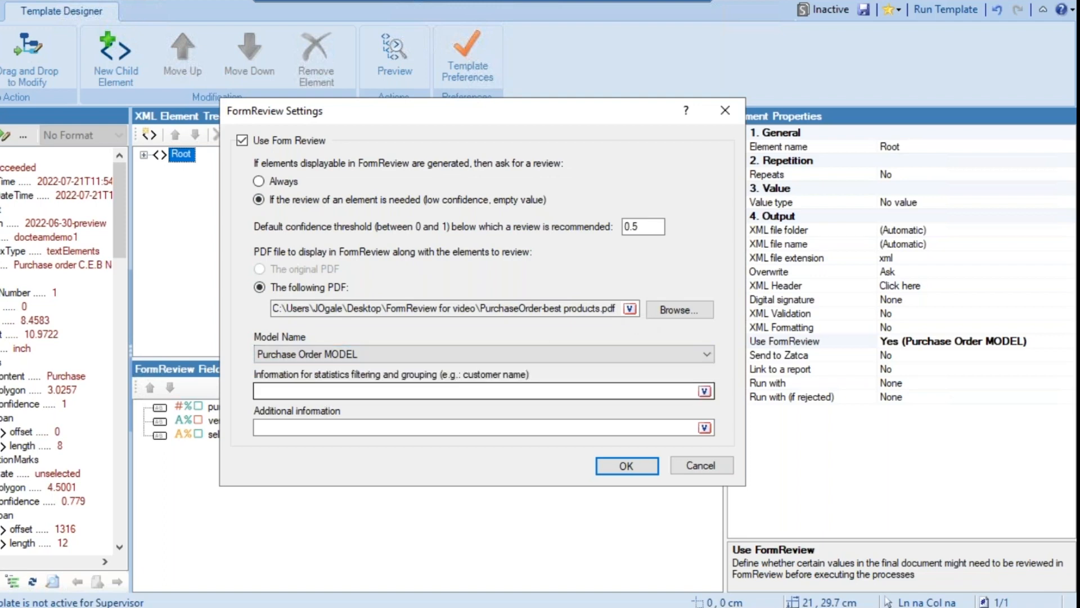
click(625, 466)
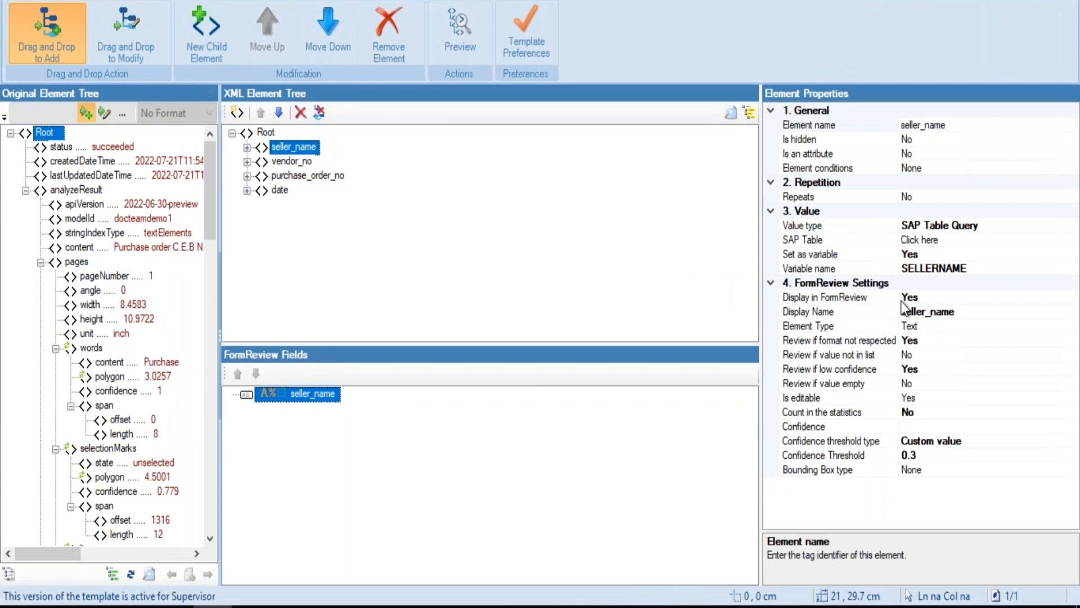
Inspect the vendor_no and purchase_order_no properties, and check the field names for PurchaseOrder (2).pdf in Compleo Console's FormReview
click(307, 165)
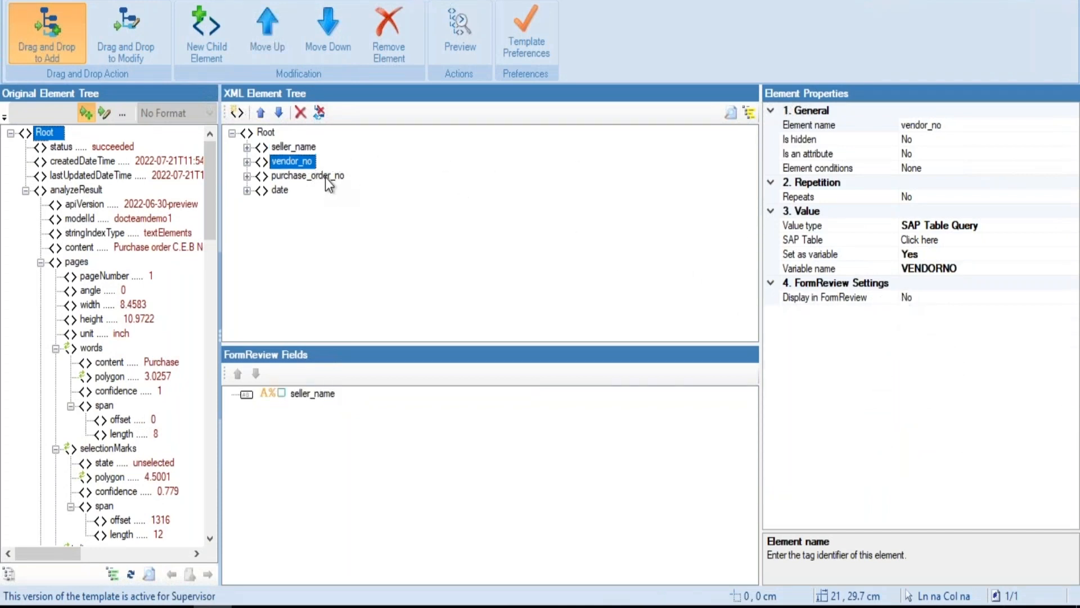
click(326, 177)
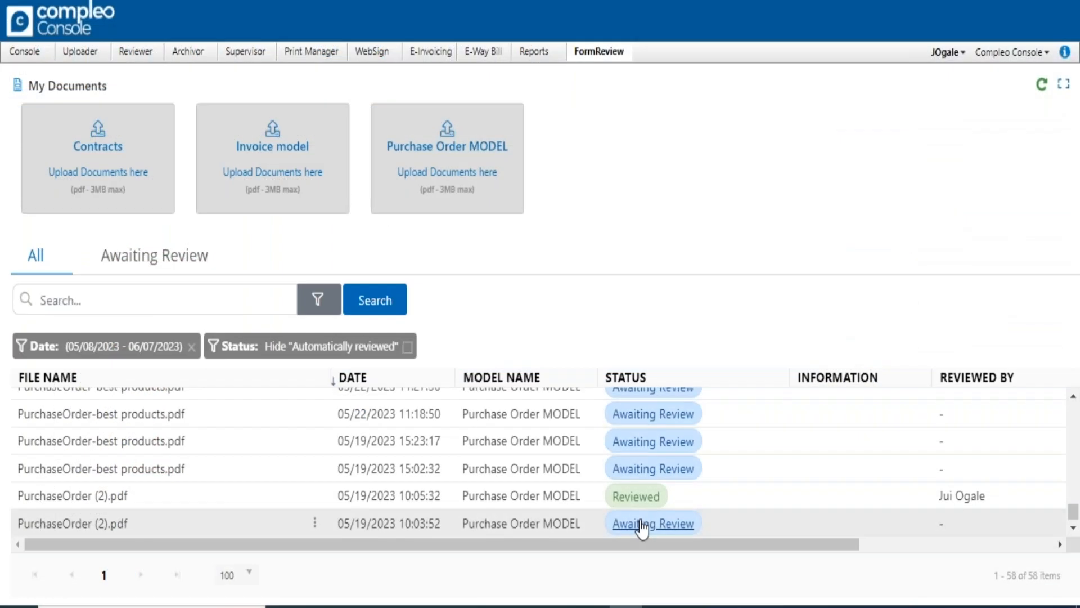
click(644, 524)
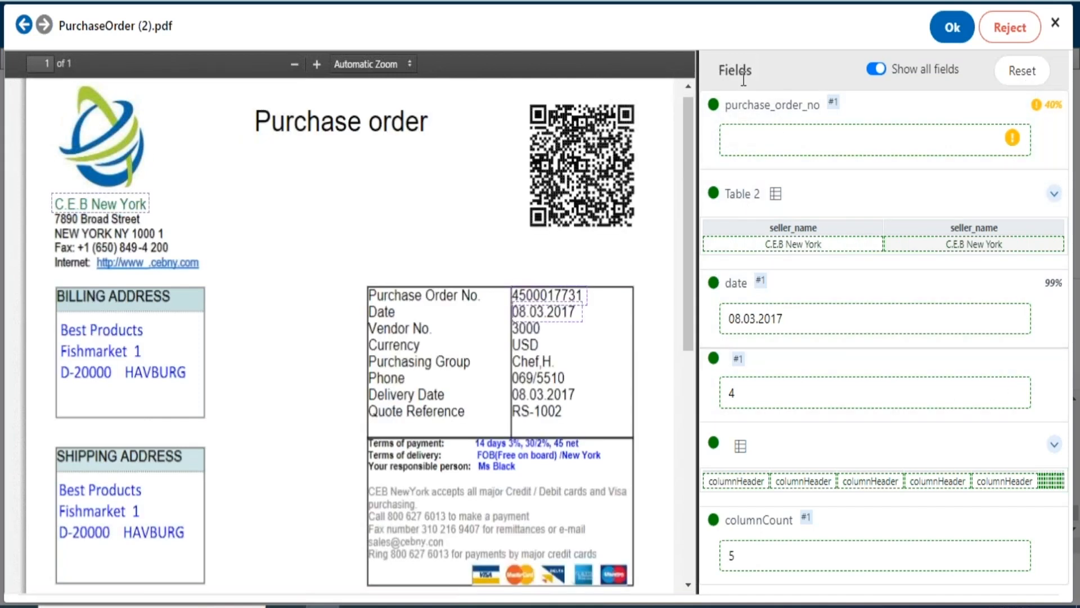
click(1056, 22)
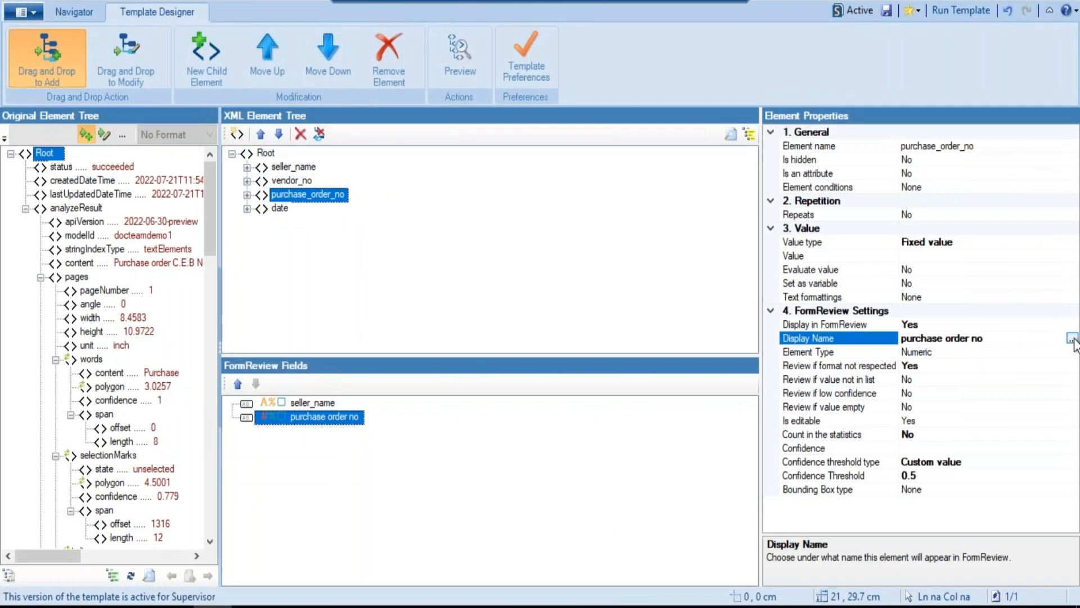
Set the FormReview display name of purchase_order_no to "Po no."
click(1072, 338)
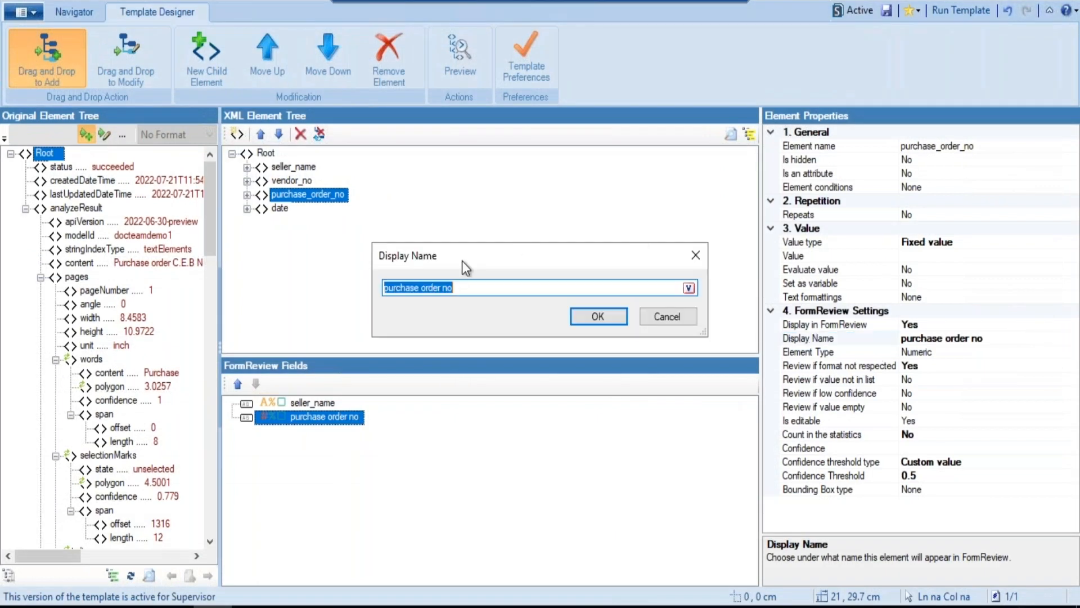
text(Po no.)
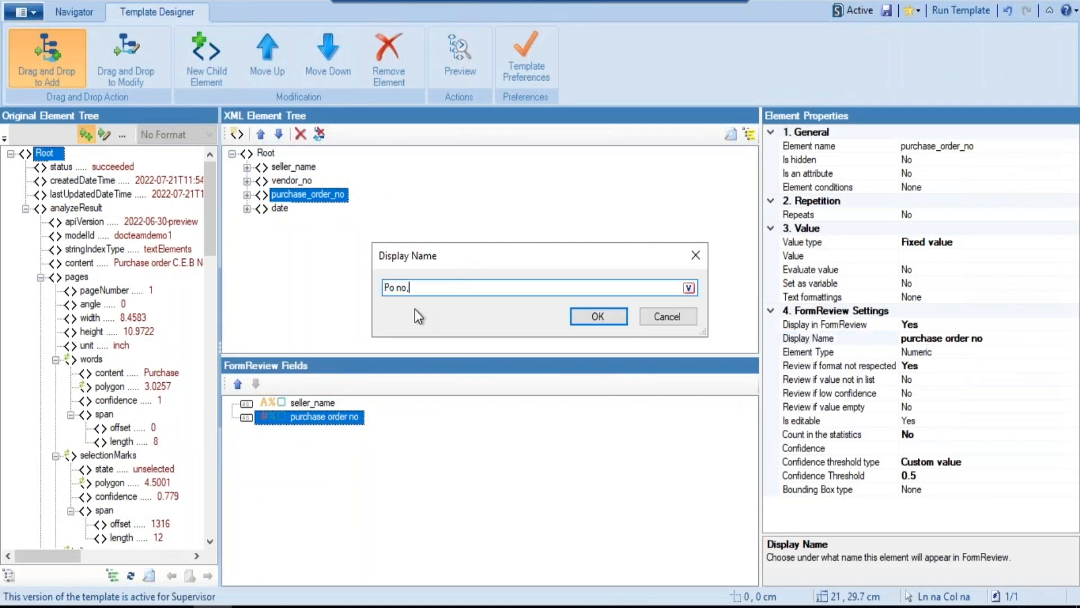
click(586, 323)
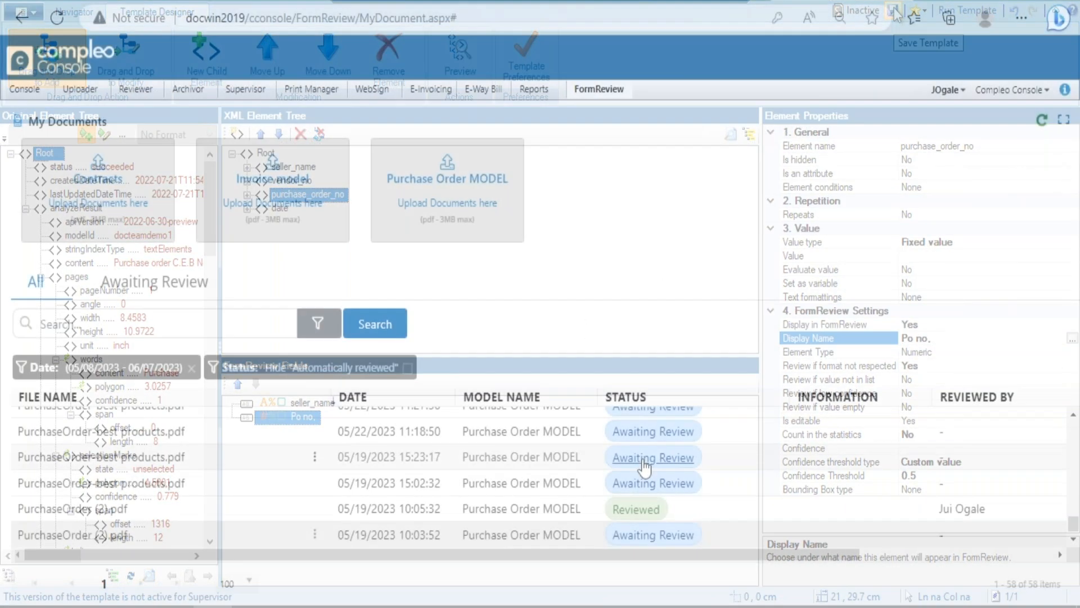
click(644, 462)
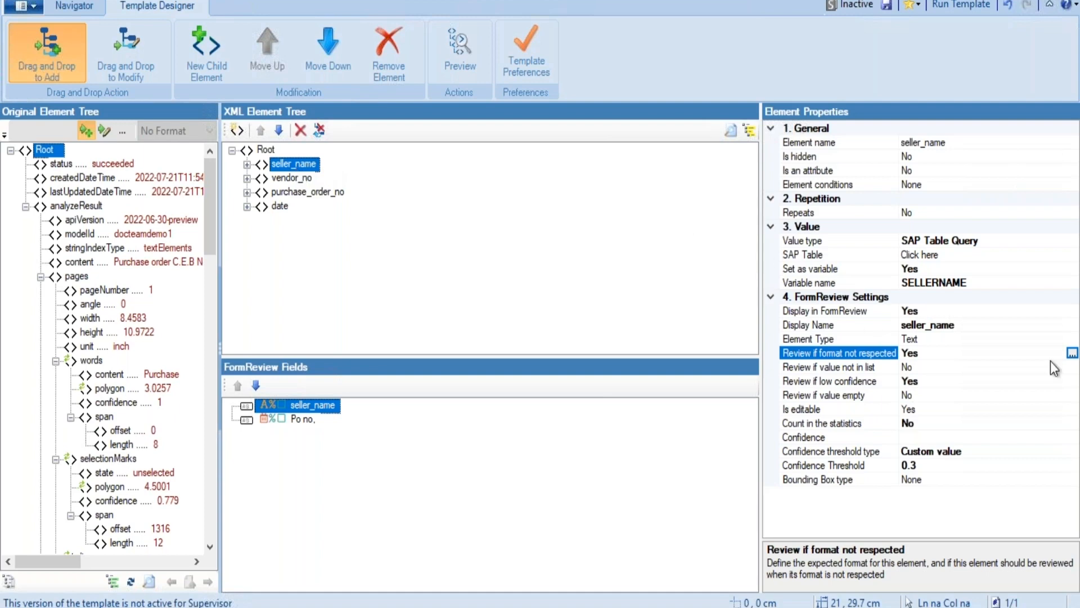
Examine the text format validation options for the seller_name element
click(1073, 353)
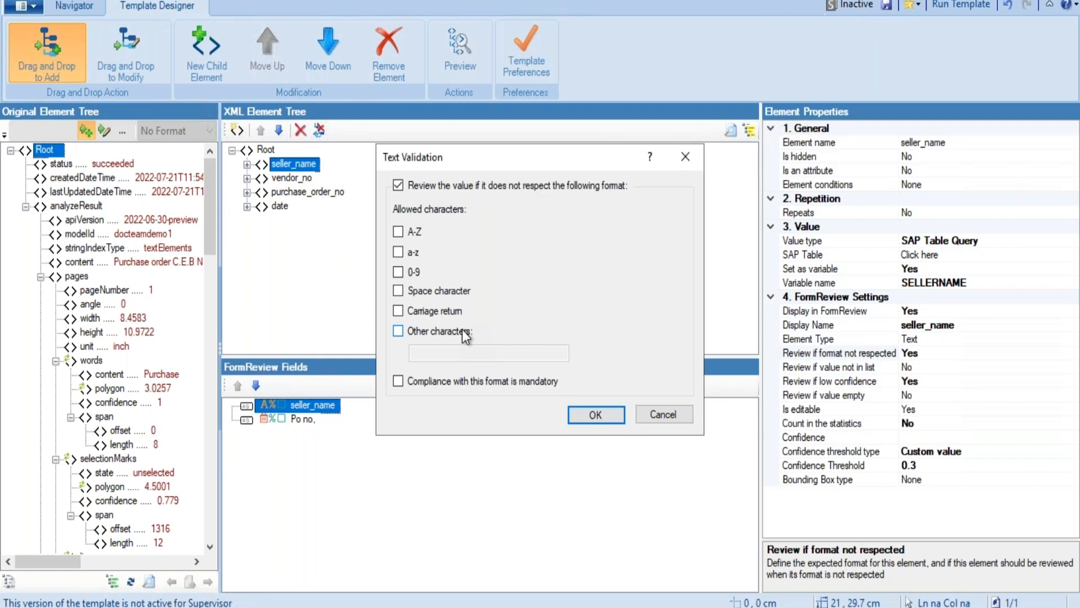
click(667, 417)
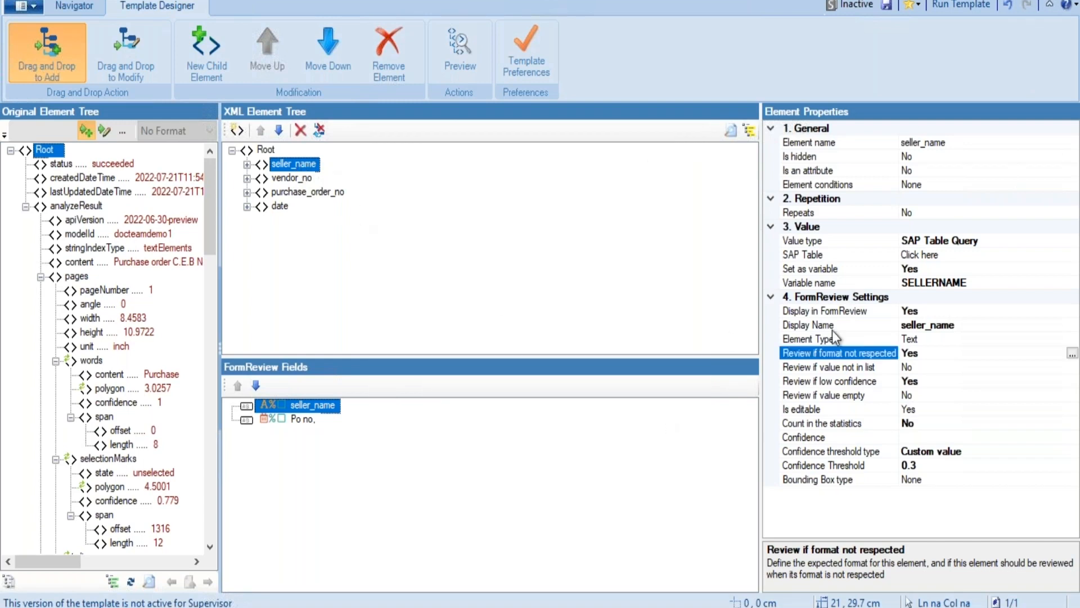
click(1072, 353)
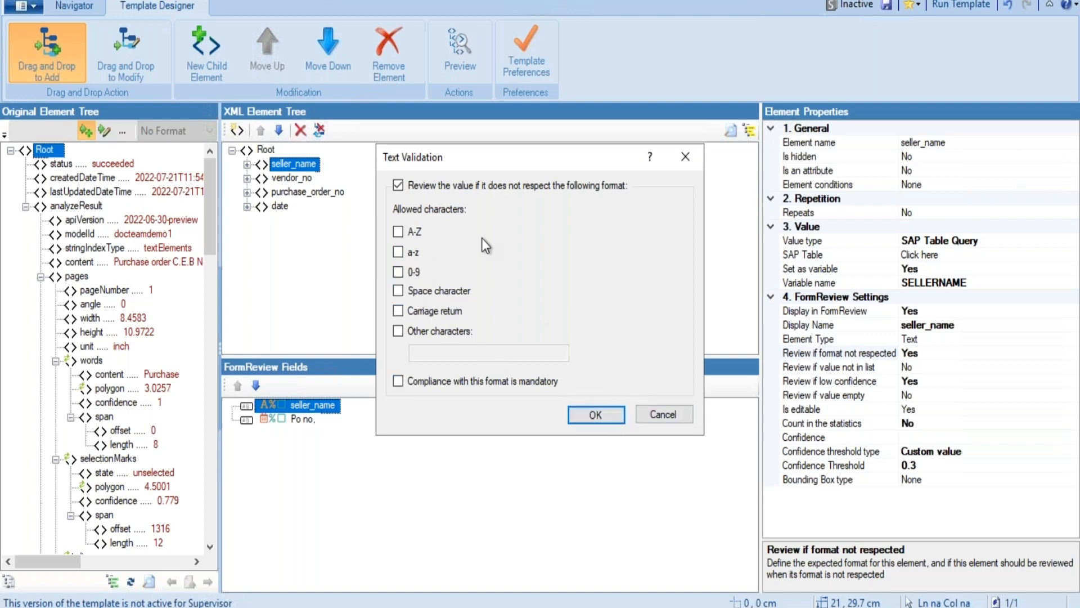
click(612, 191)
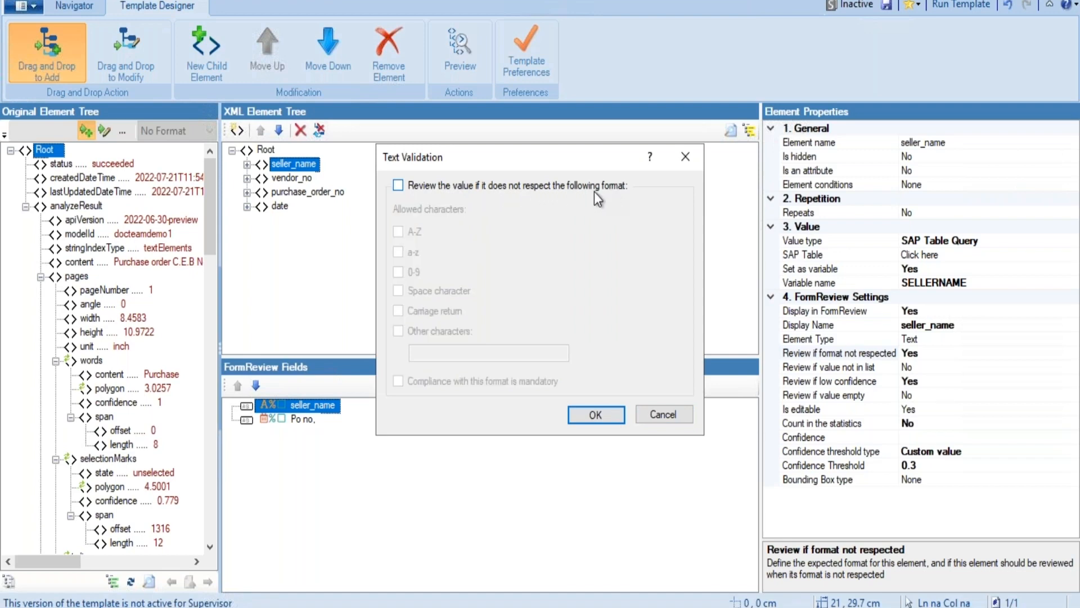
click(397, 188)
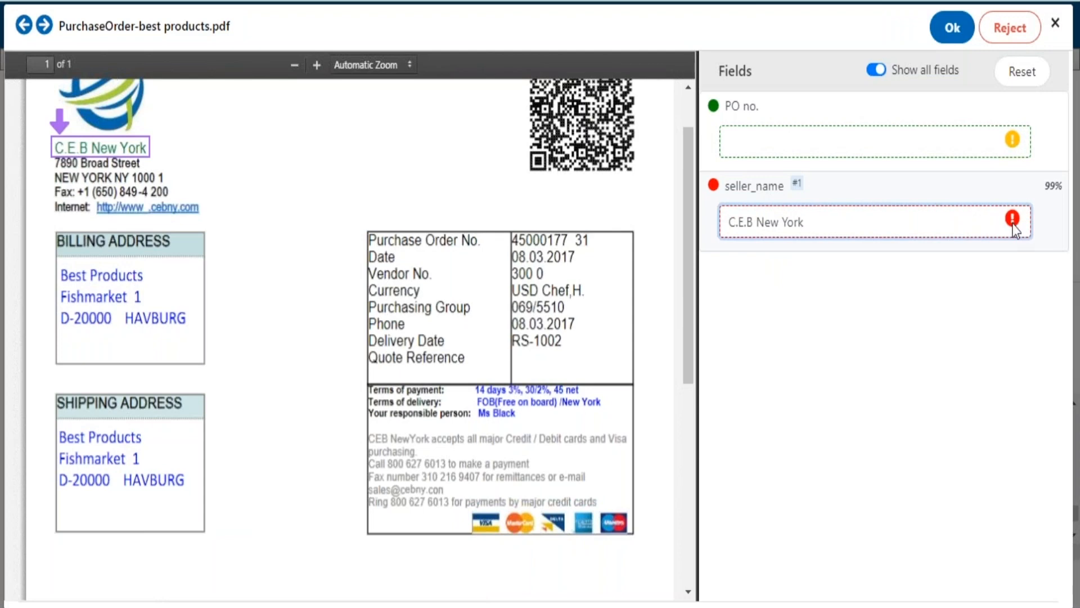
Inspect the format warning on seller_name in PurchaseOrder-best products.pdf and the matching company name in the document
mouse_move(1014, 224)
drag(94, 148, 145, 148)
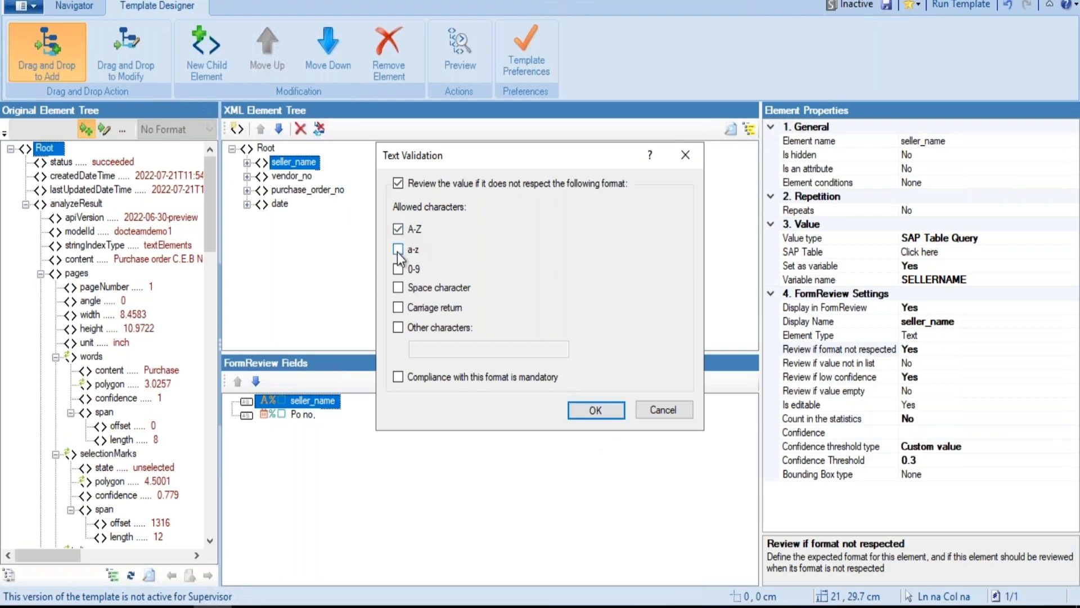
Allow only A-Z, a-z, space and "." characters for seller_name, and make compliance with this format mandatory
click(397, 250)
click(398, 328)
click(433, 349)
text(.)
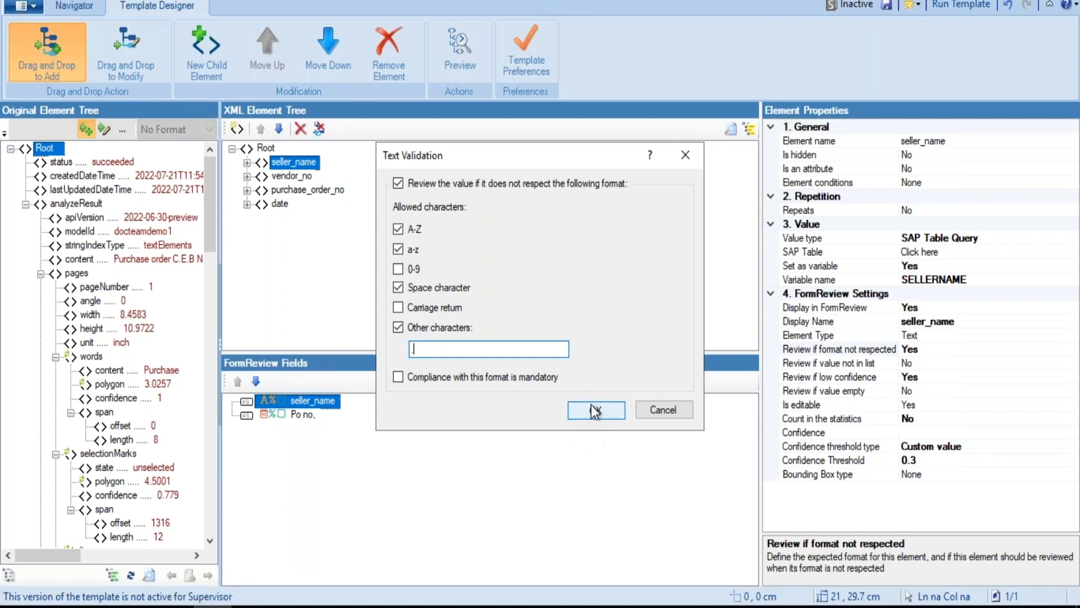
click(520, 375)
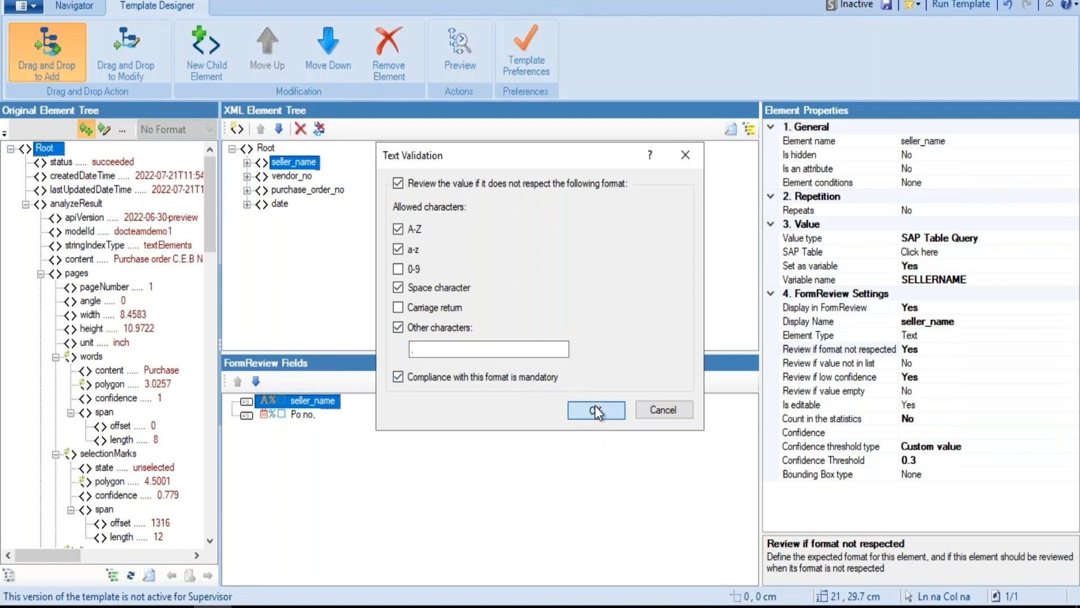
click(595, 410)
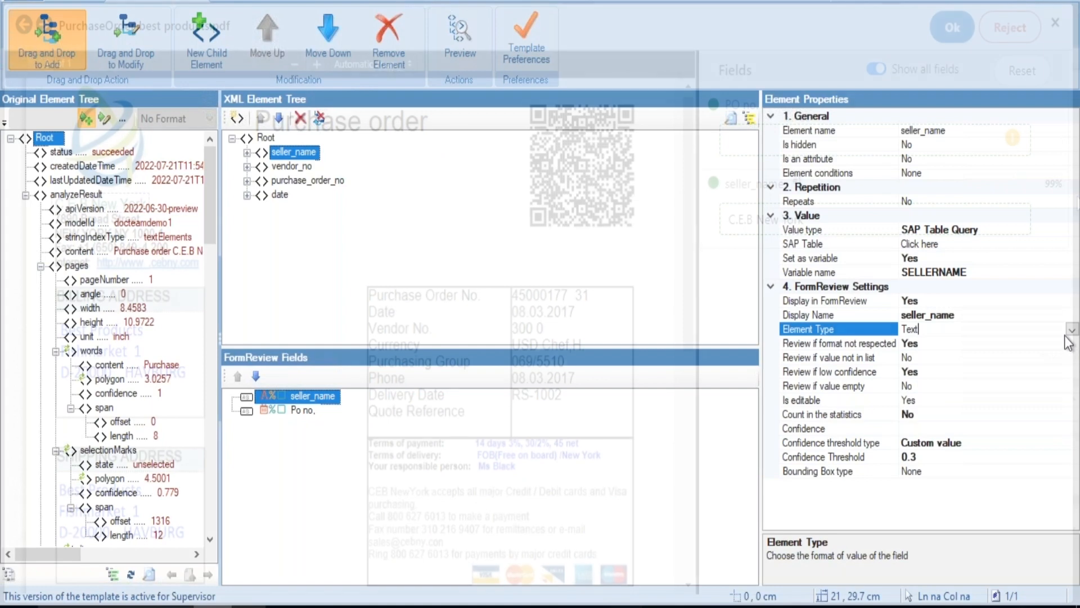
Enable review of seller_name when its value is not in the list, accepting the selected source variable, table and column
click(1071, 329)
click(922, 361)
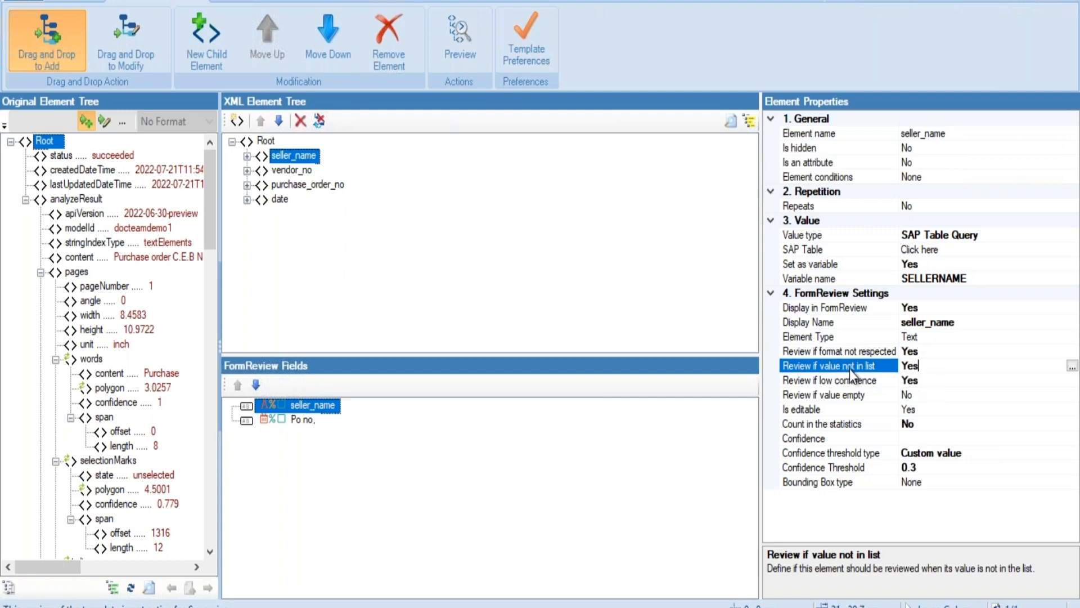
click(1073, 367)
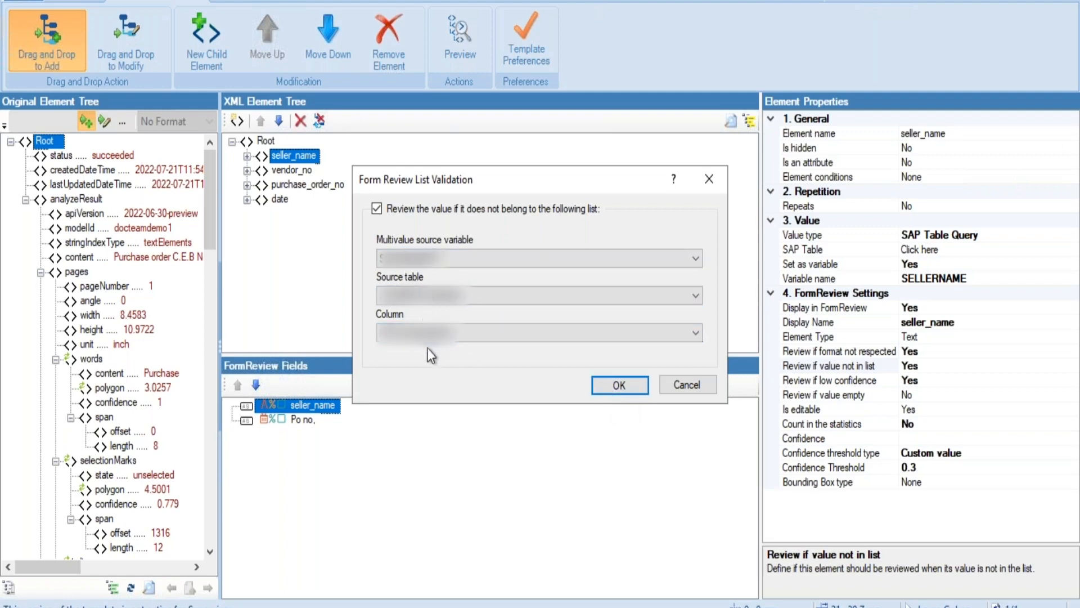
click(618, 386)
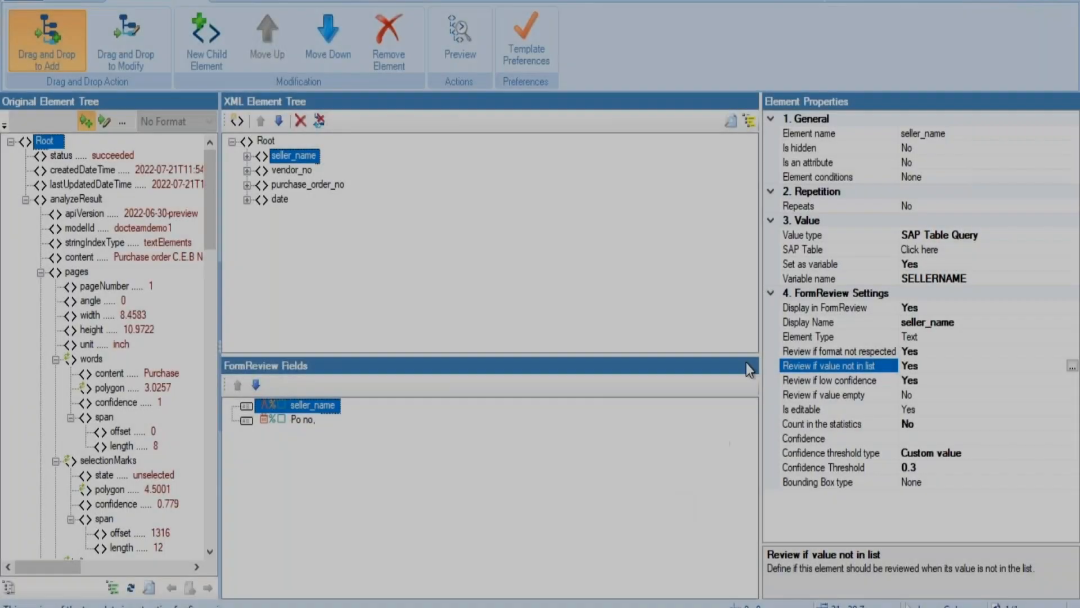
click(798, 250)
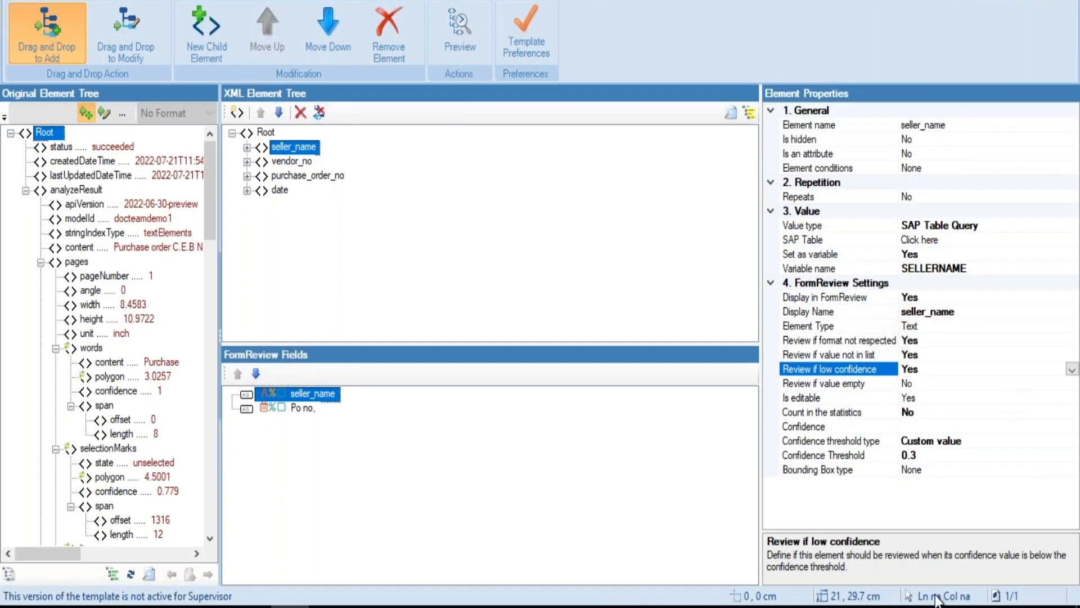
Set Review if low confidence to No for seller_name
click(1073, 370)
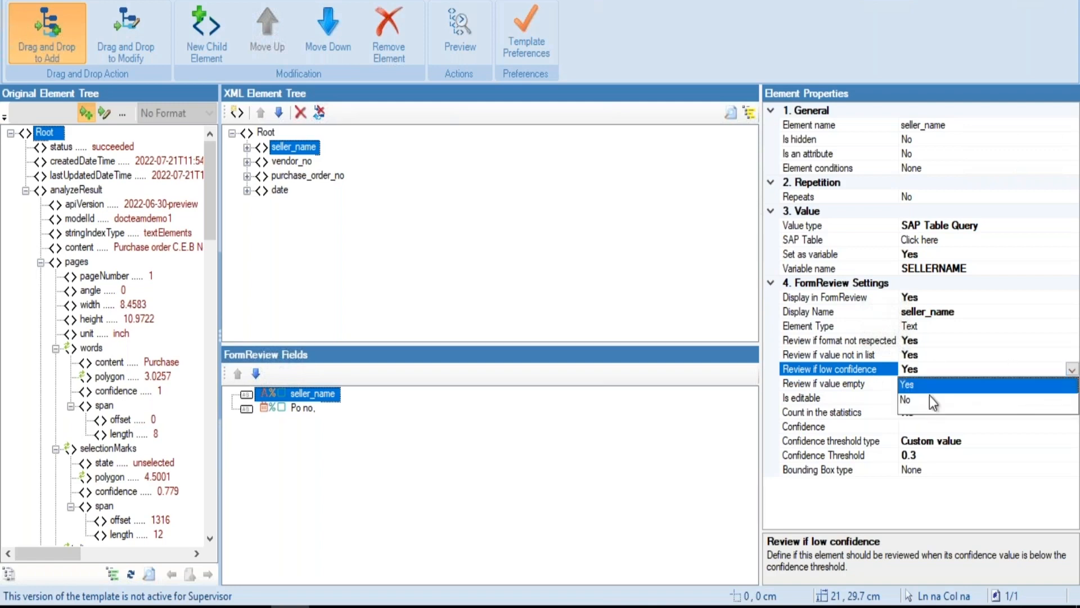
click(915, 390)
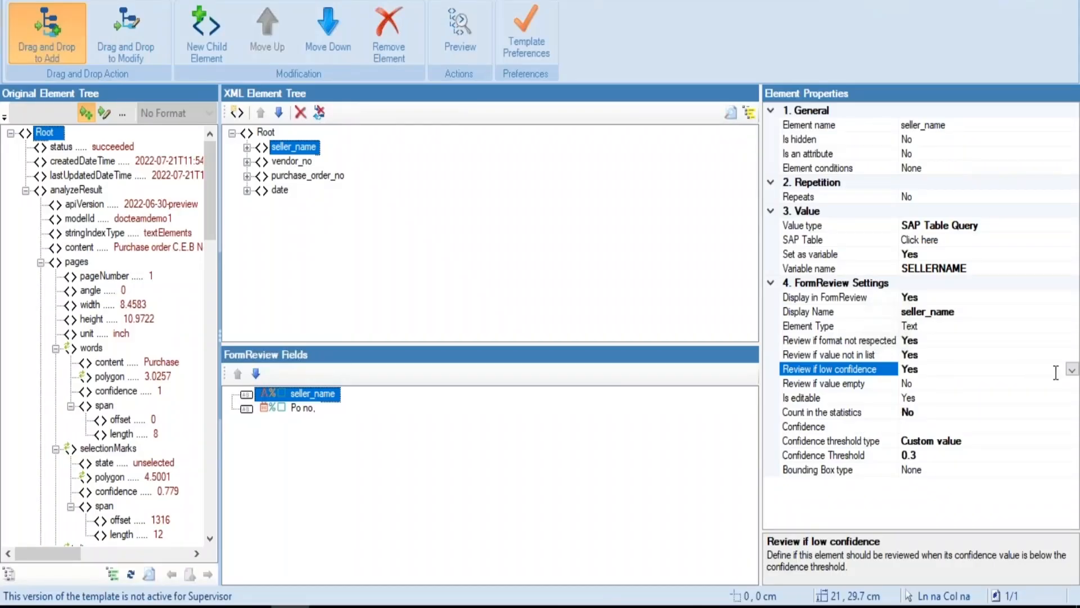
click(1072, 369)
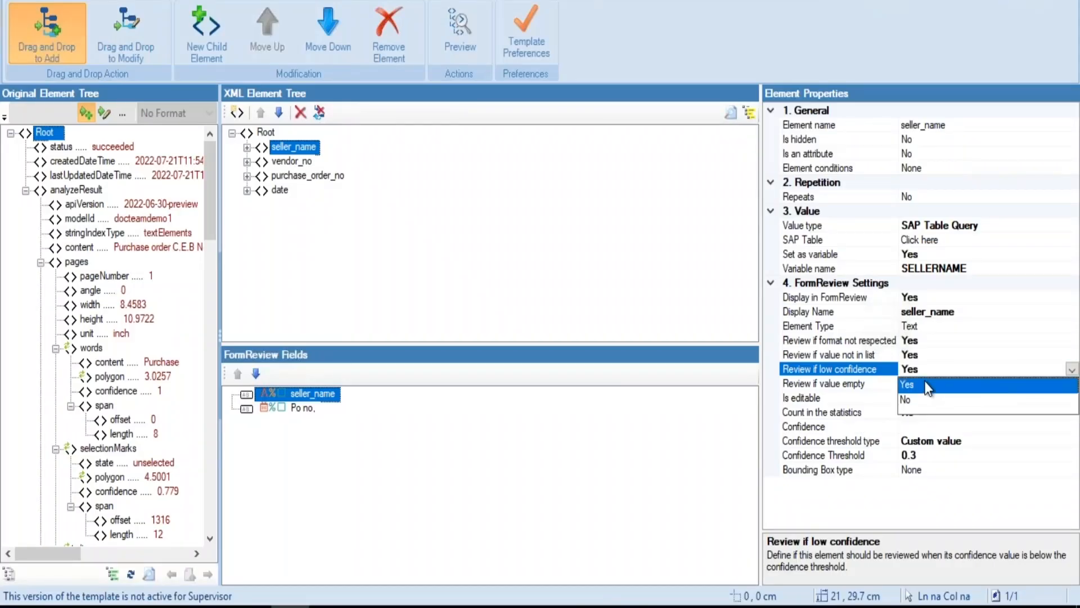
click(913, 399)
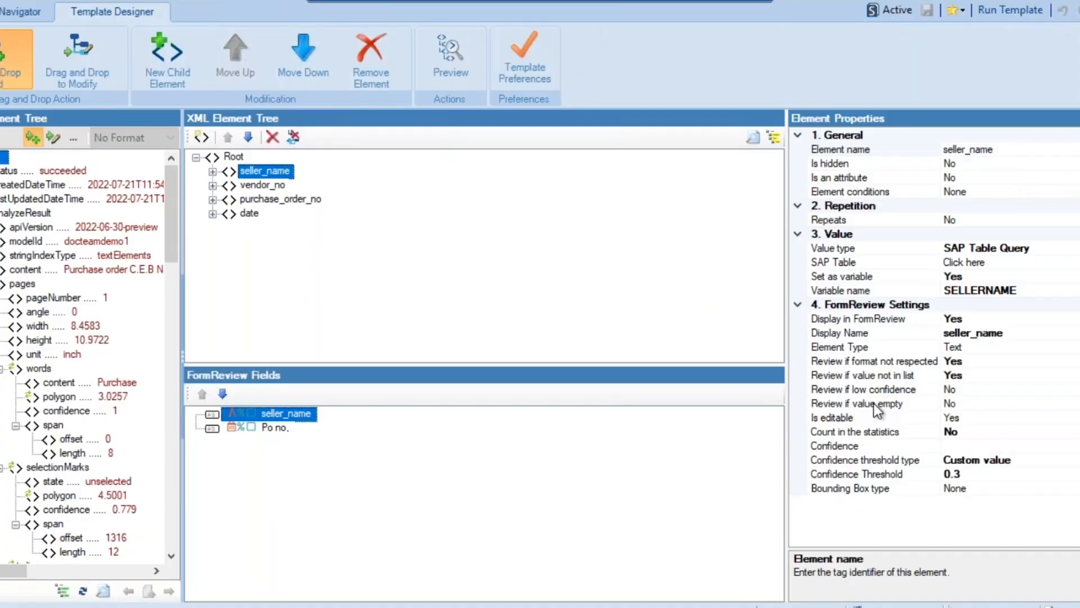
Check the Review if value empty setting of seller_name and purchase_order_no
click(974, 406)
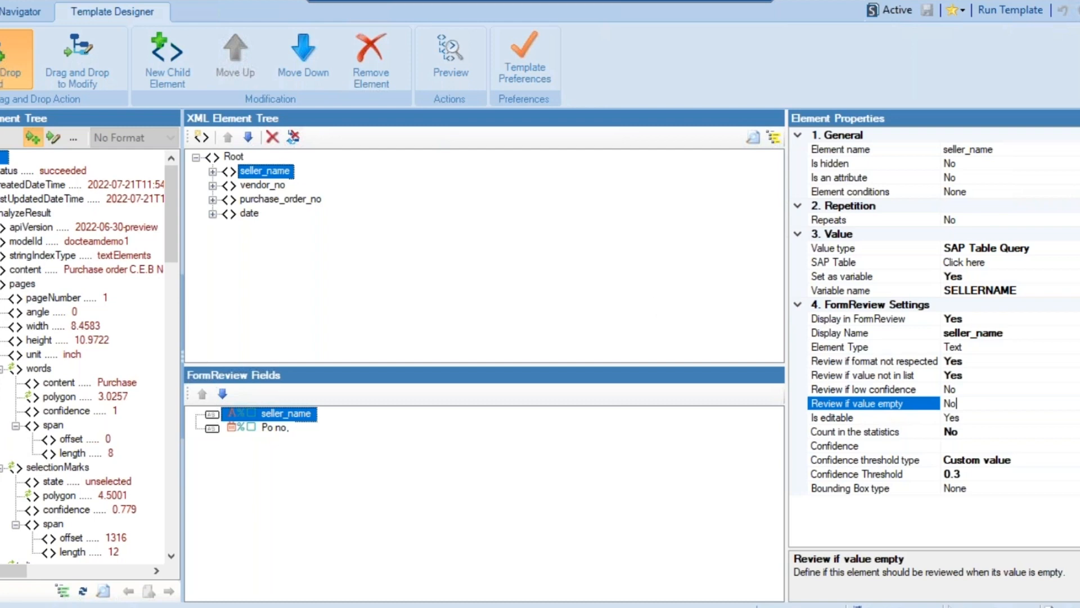
click(296, 198)
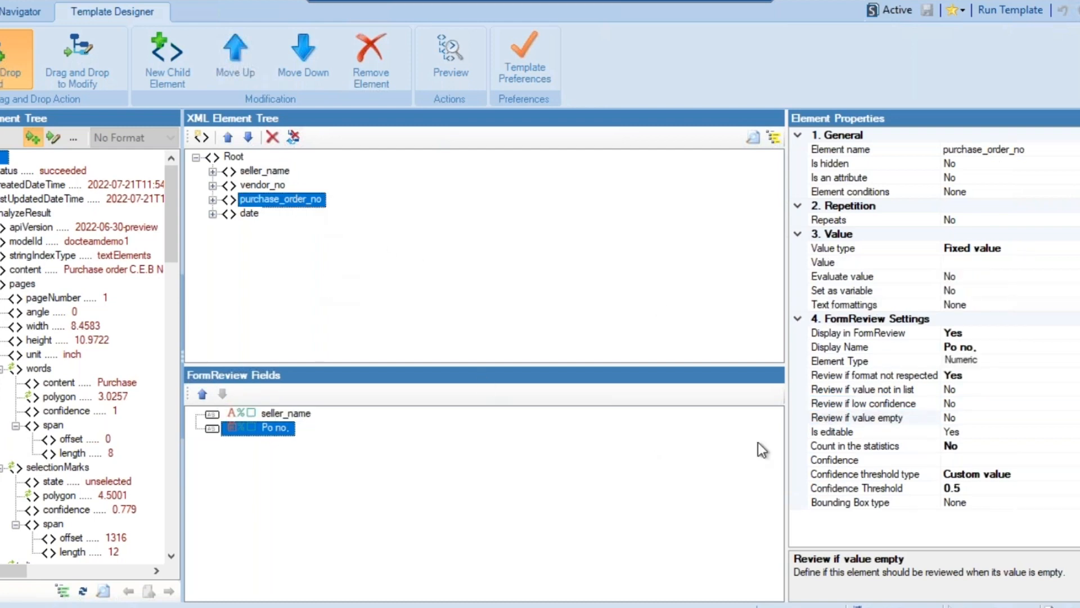
click(822, 420)
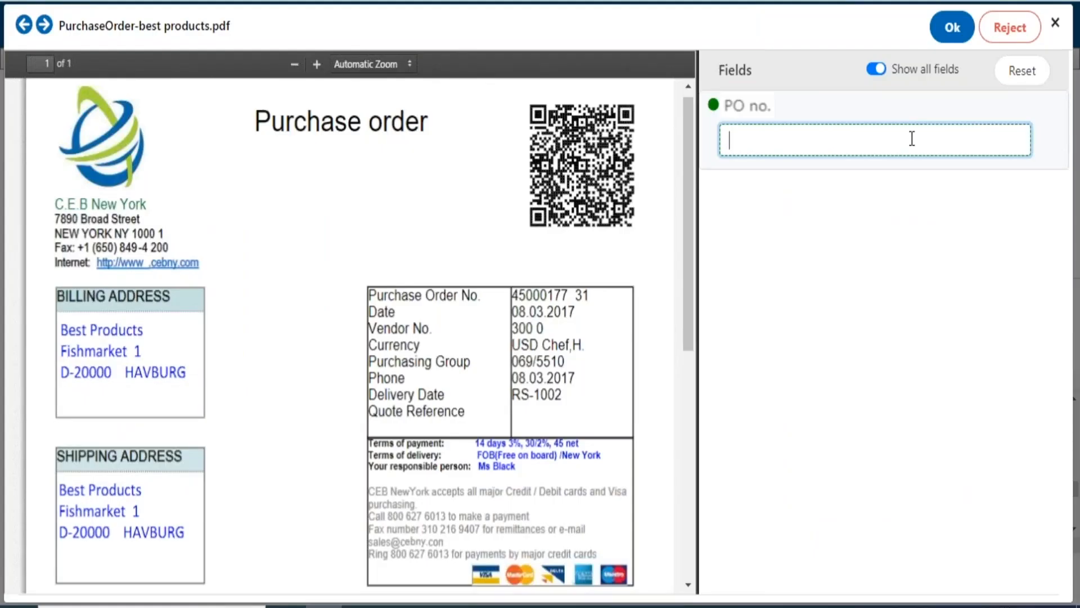
Validate the purchase order document with the PO no. field left empty
click(957, 34)
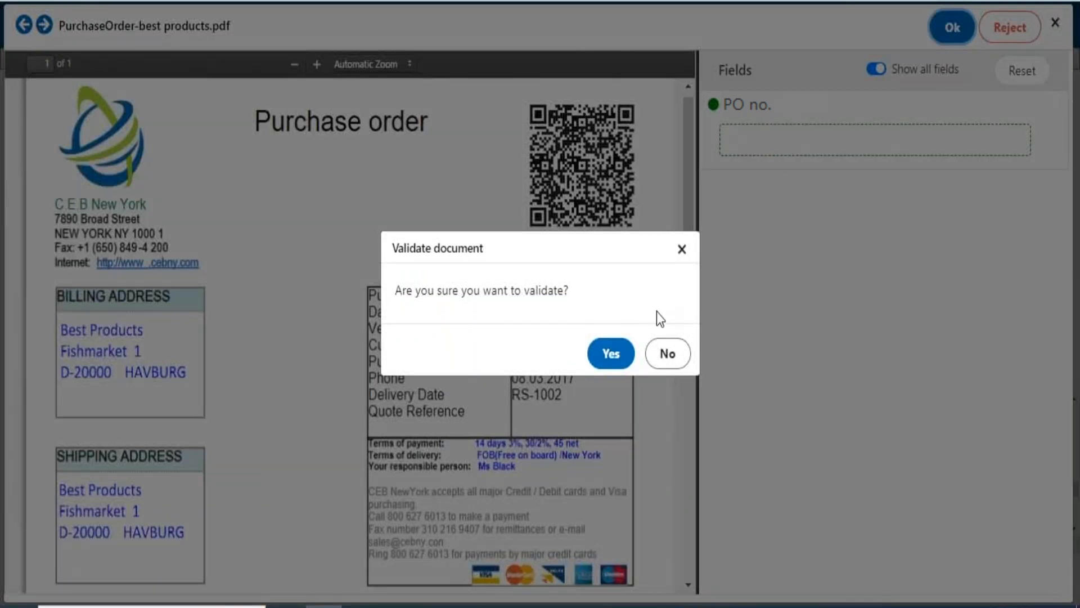
click(612, 360)
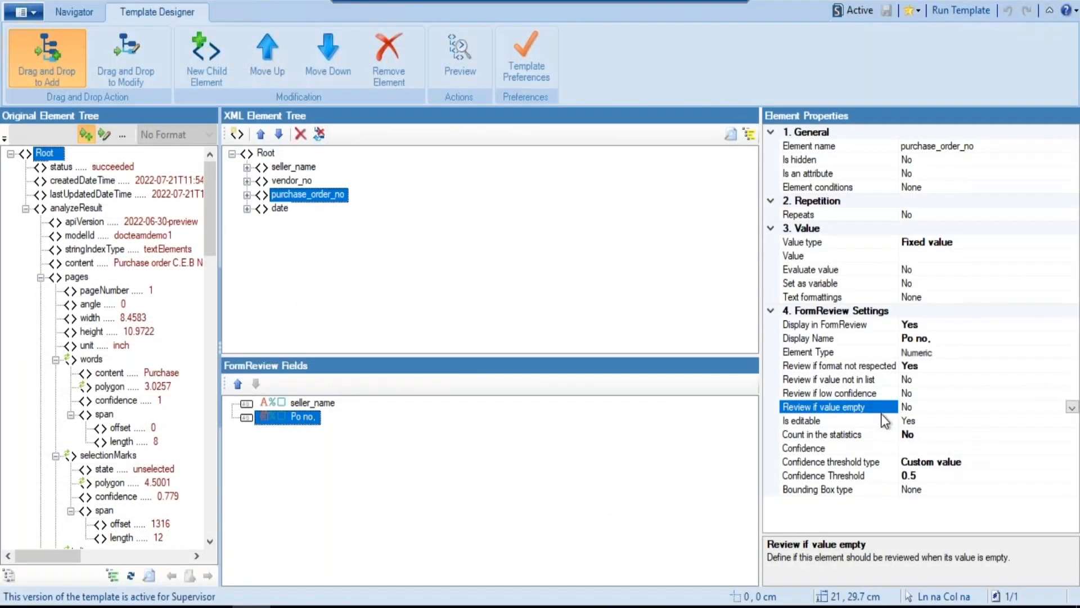
Set Review if value empty to Yes for purchase_order_no, and validate the document in FormReview with PO no. empty
click(1073, 407)
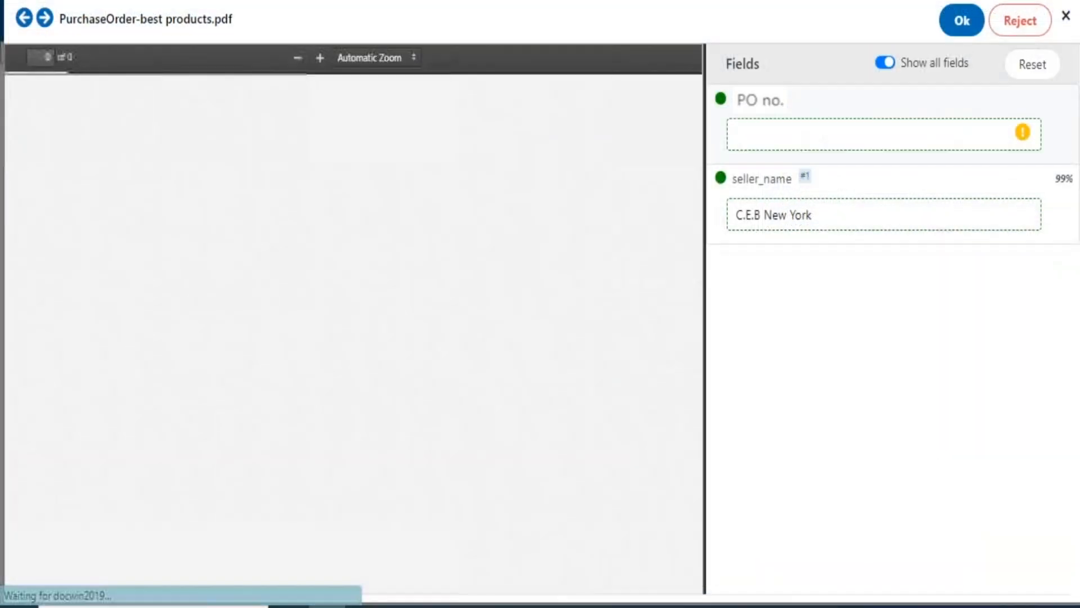
mouse_move(1022, 140)
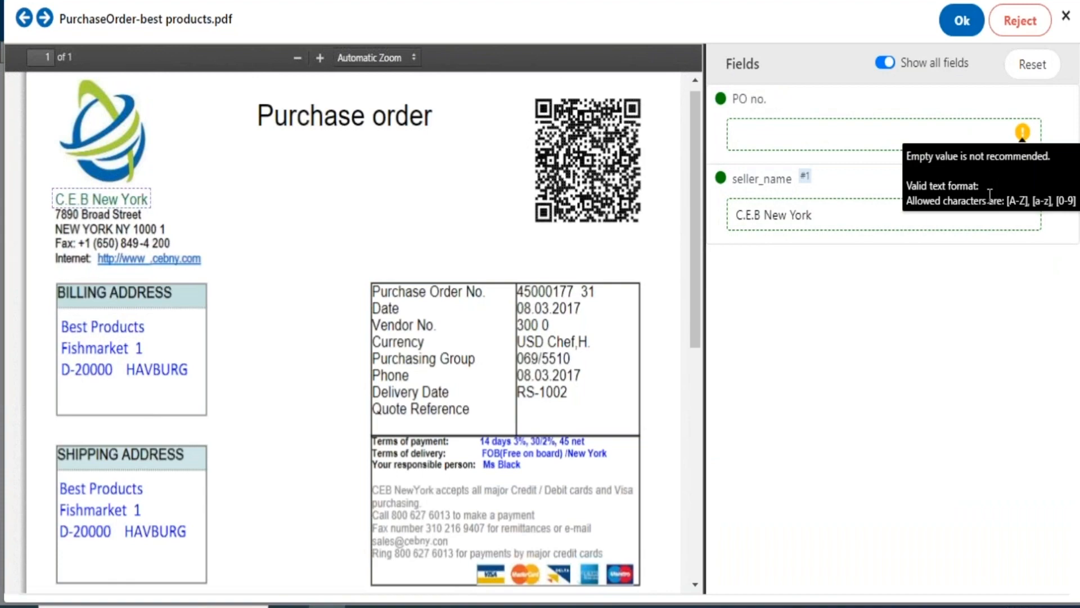
click(963, 22)
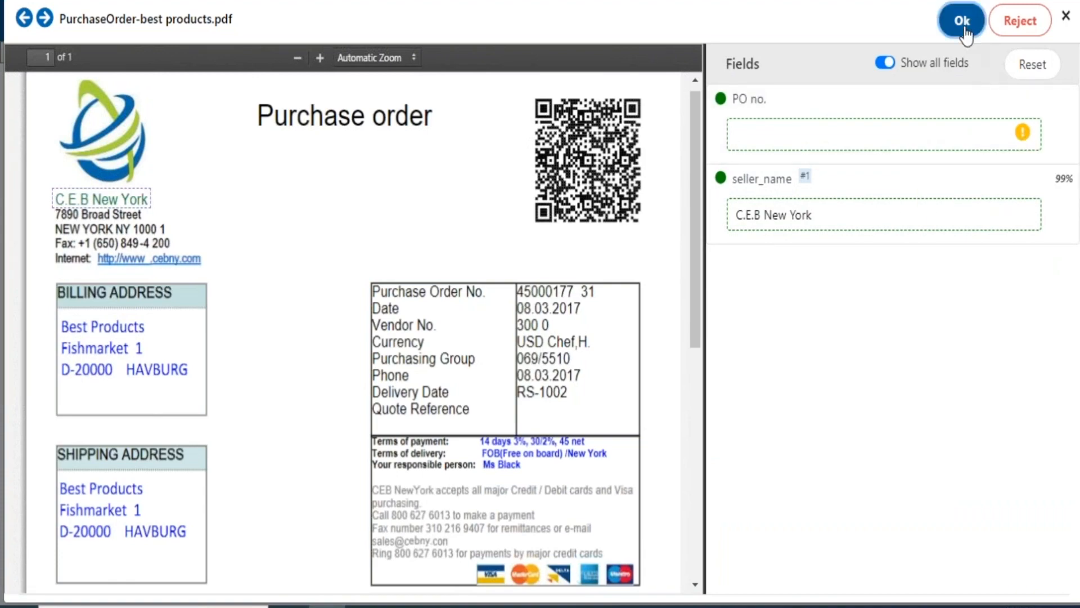
click(620, 351)
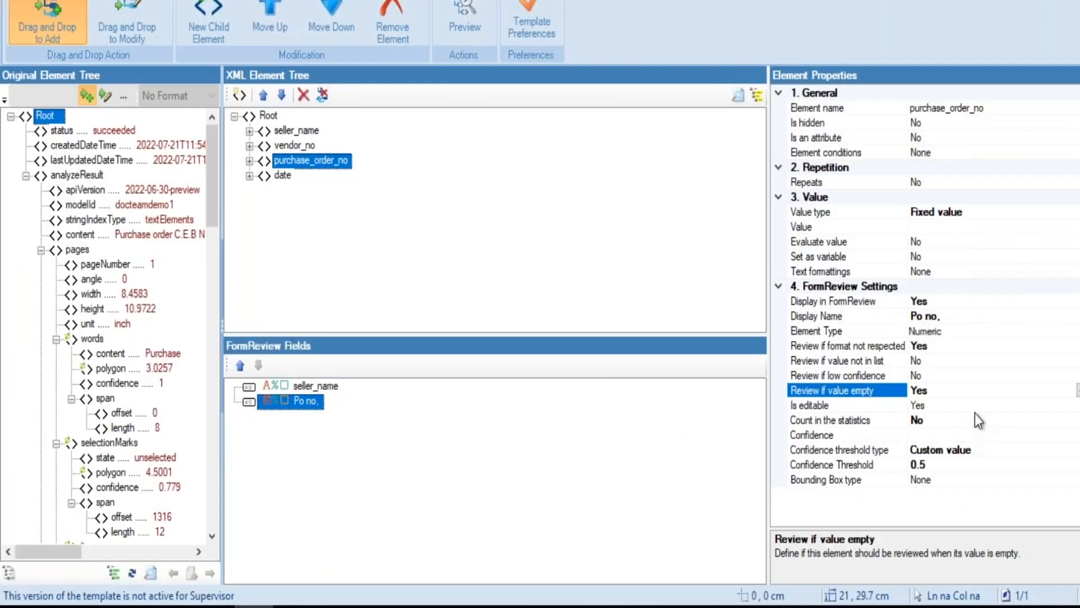
In the Template Designer, set Review if value empty to Yes (empty value forbidden) for purchase_order_no
click(1077, 390)
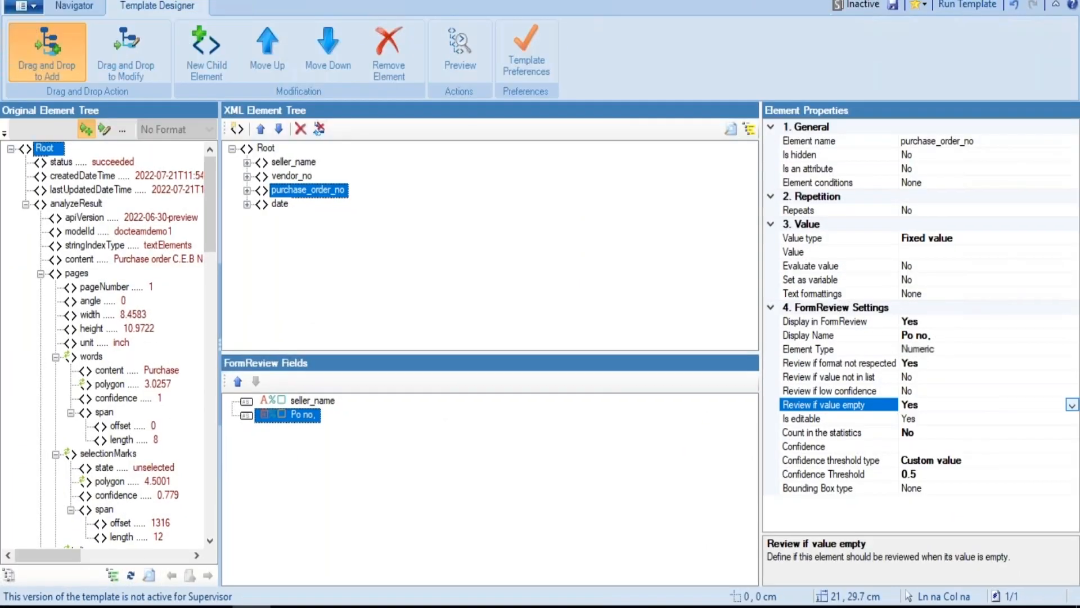
click(1072, 404)
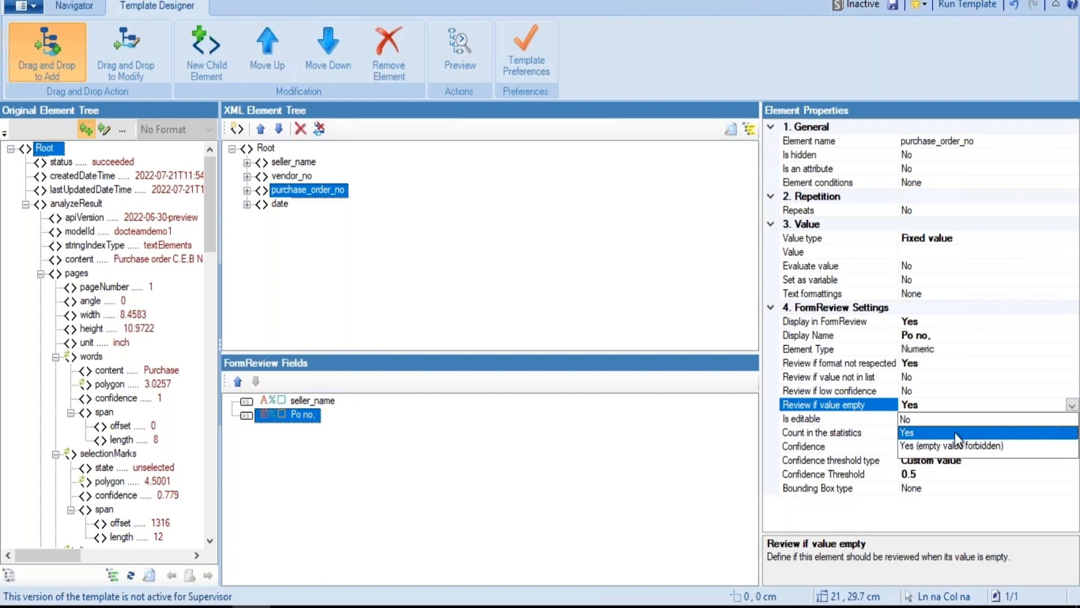
click(932, 446)
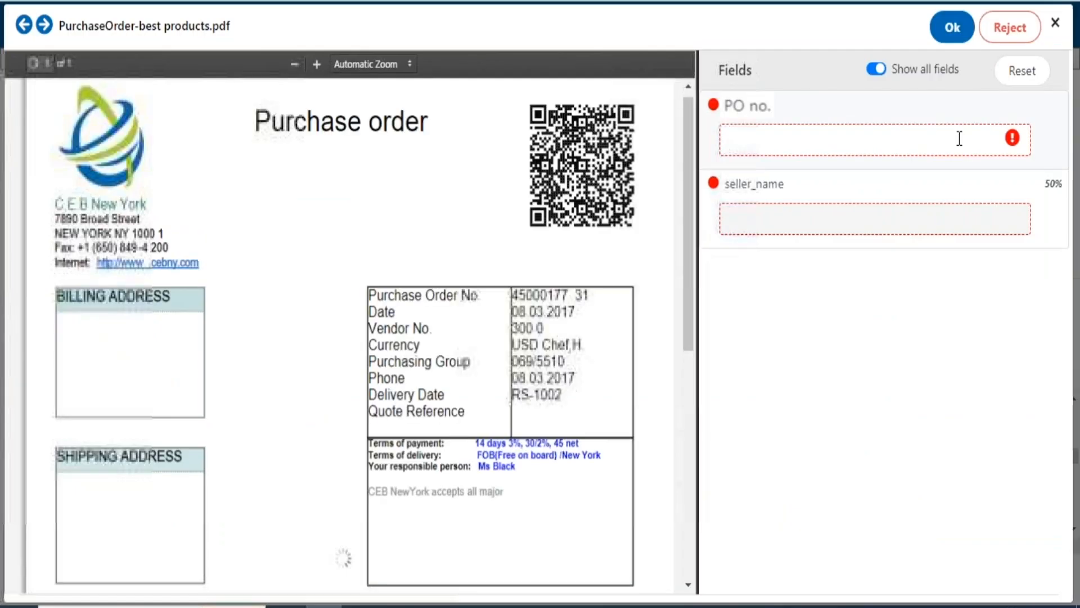
Try to validate the purchase order in FormReview with the PO no. field empty
mouse_move(1012, 141)
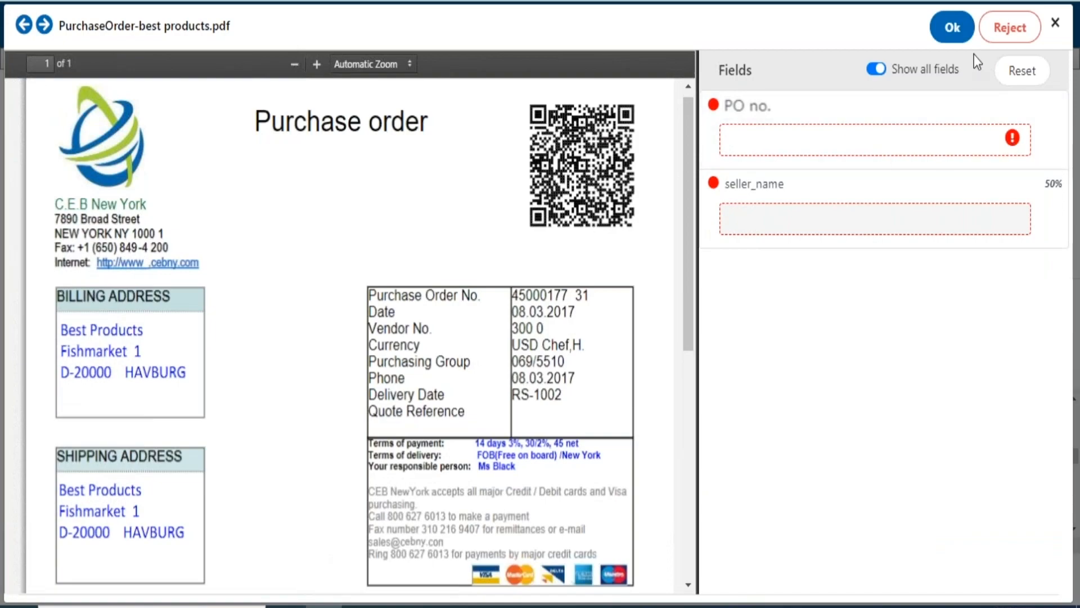
click(957, 35)
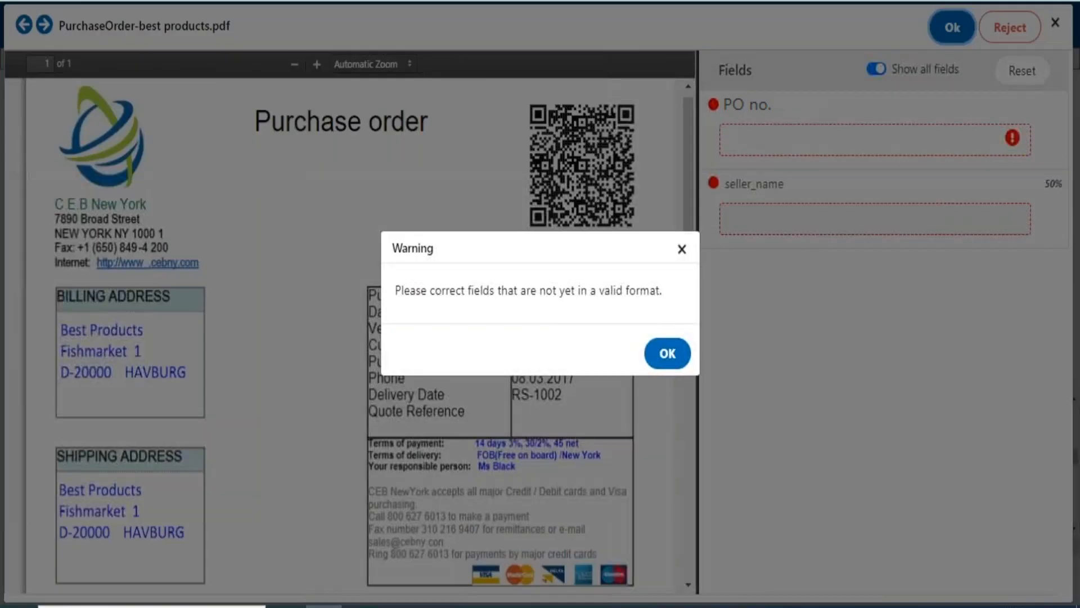
click(673, 356)
Enter the purchase order number in the empty PO no. field
click(805, 140)
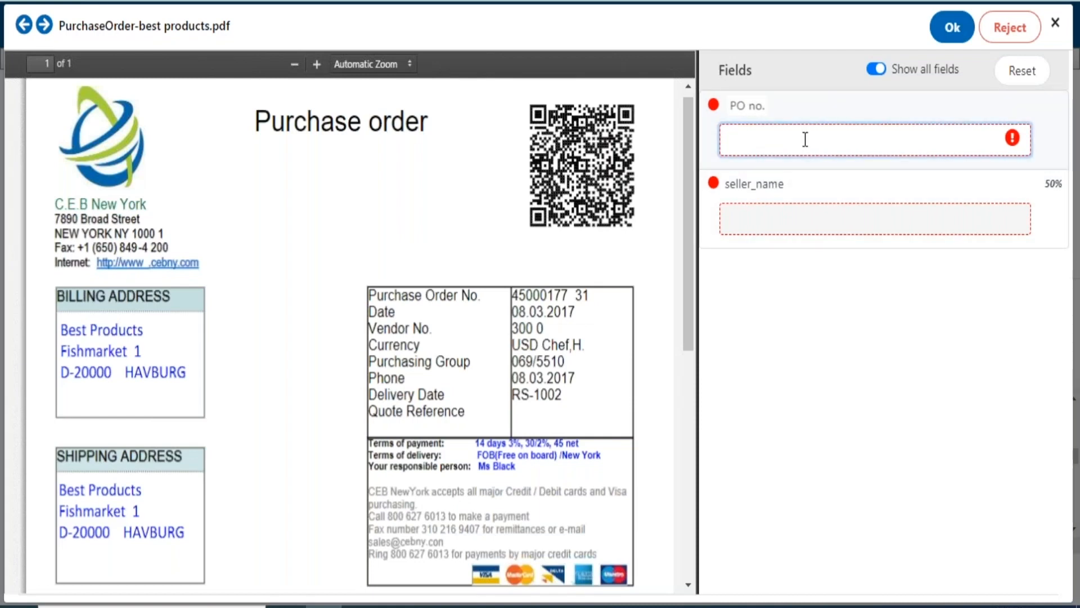
text(4500)
text(17731)
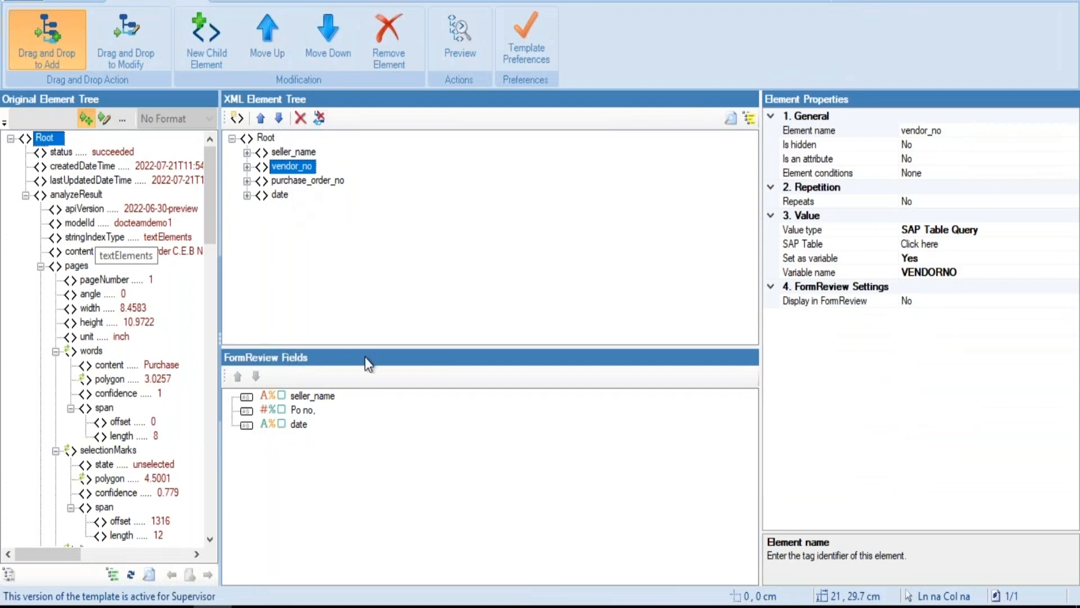
Check the Is editable setting of purchase_order_no in the template
click(328, 181)
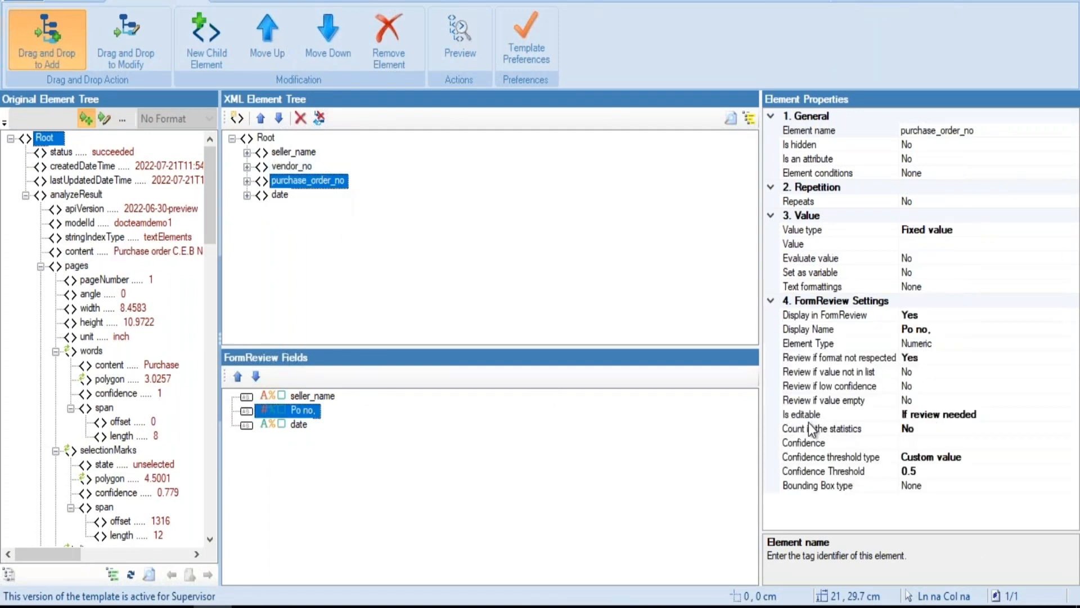
click(918, 417)
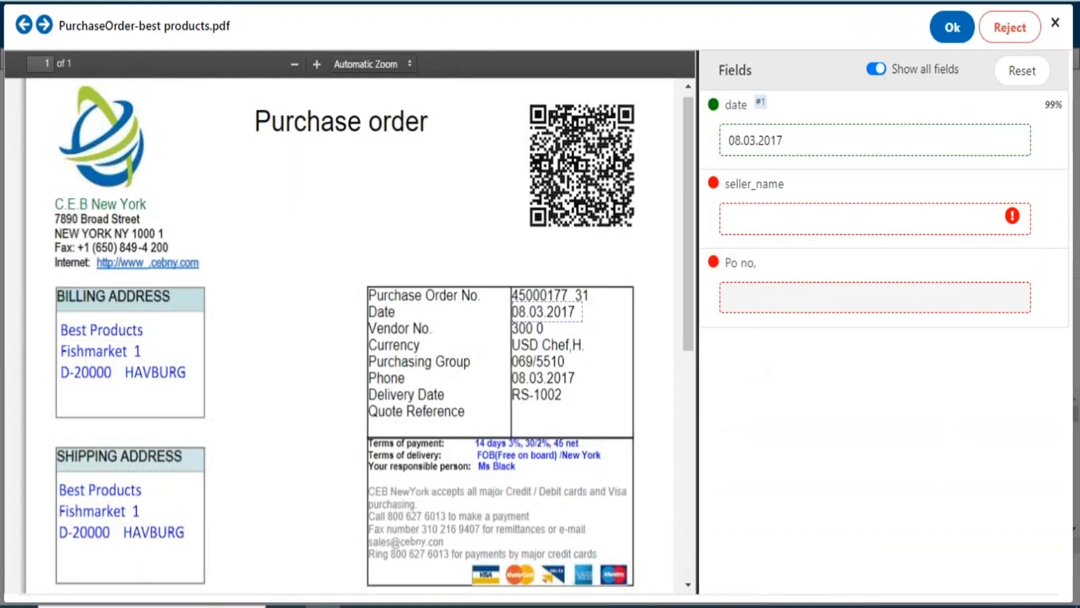
In FormReview, fill in seller_name as C.E.B New York and try to edit the Po no. field
click(834, 290)
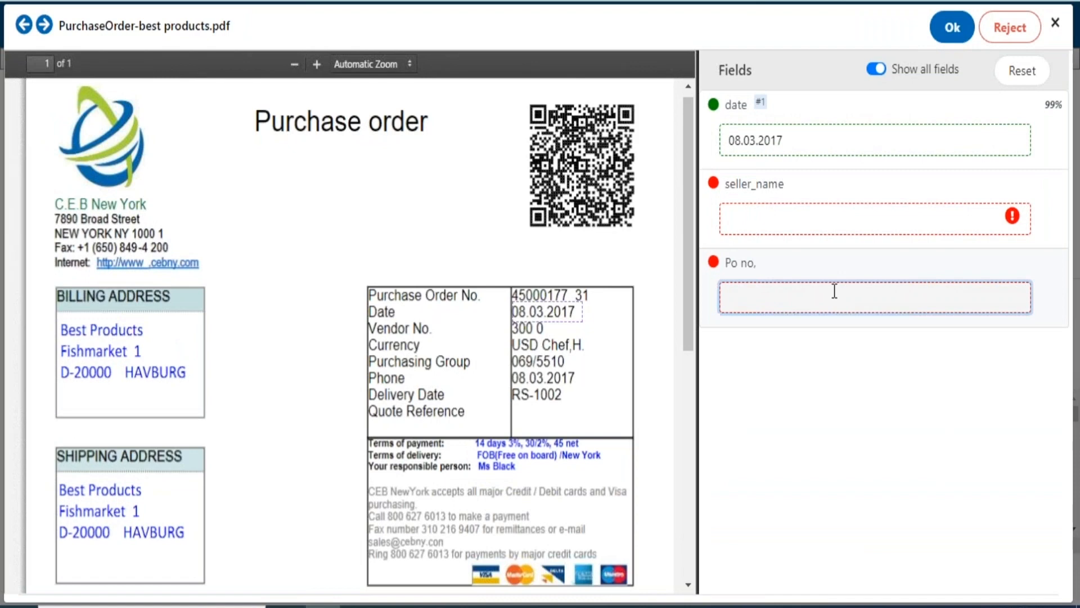
click(831, 227)
text(C.E.B New York)
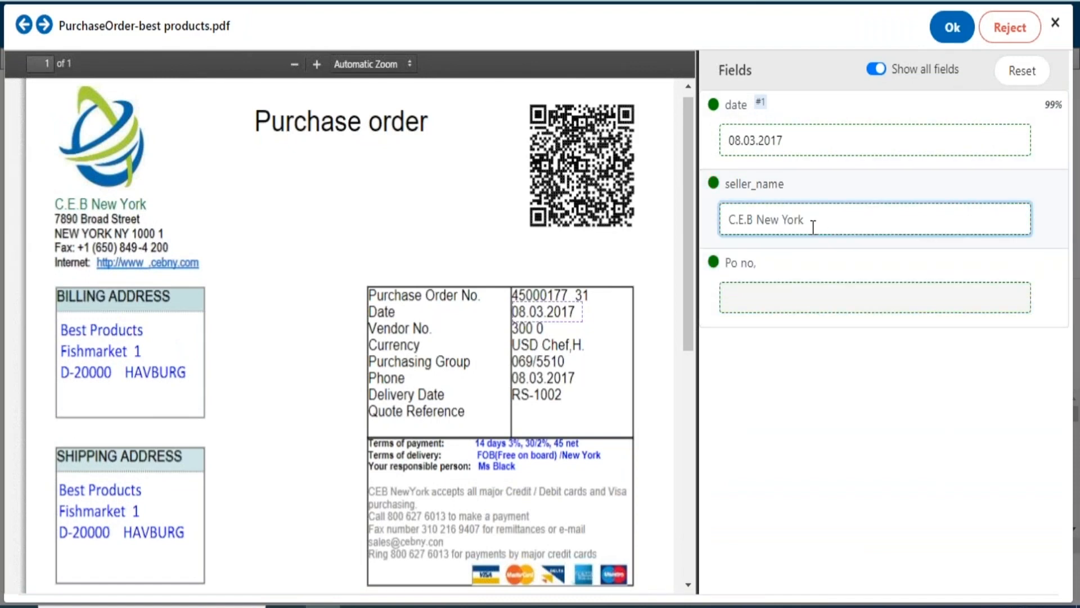
click(838, 295)
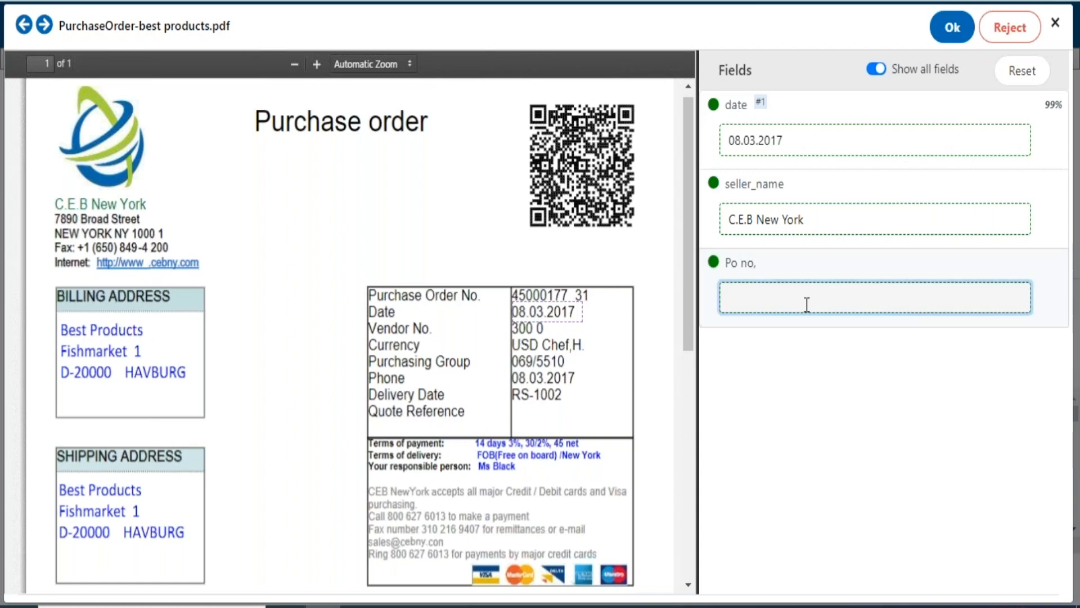
key(Return)
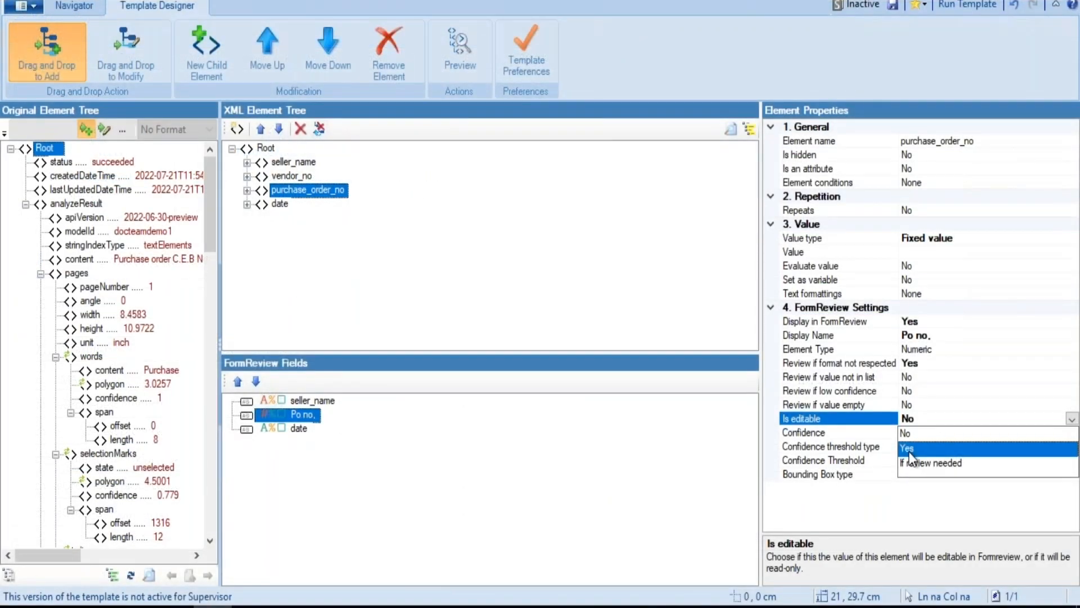
Set Is editable to Yes for purchase_order_no, and validate the FormReview document with its purchase order number filled in
click(910, 454)
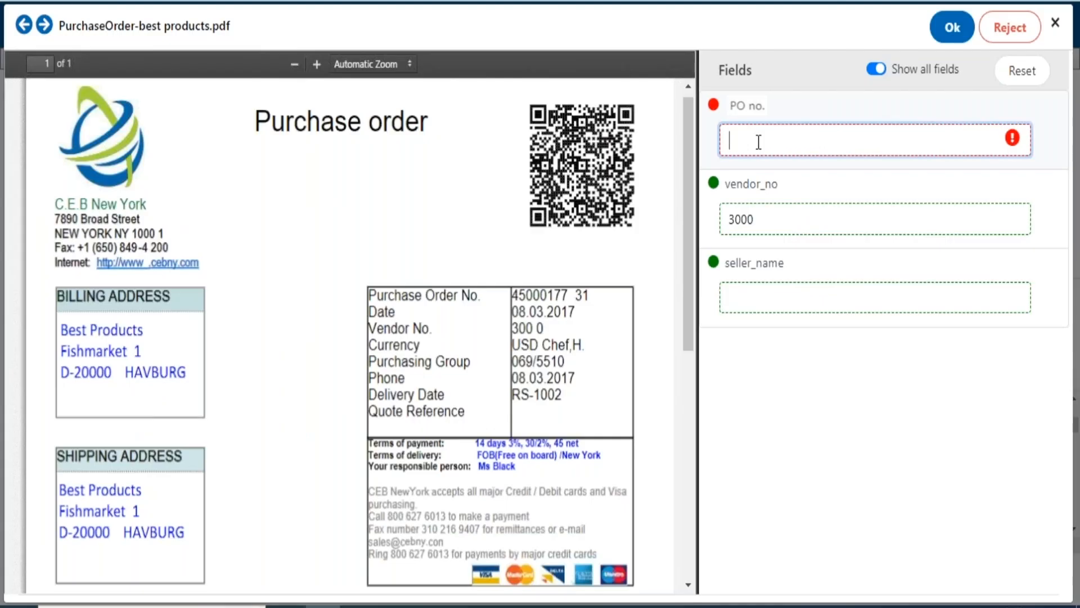
text(4500017731)
click(950, 32)
click(596, 367)
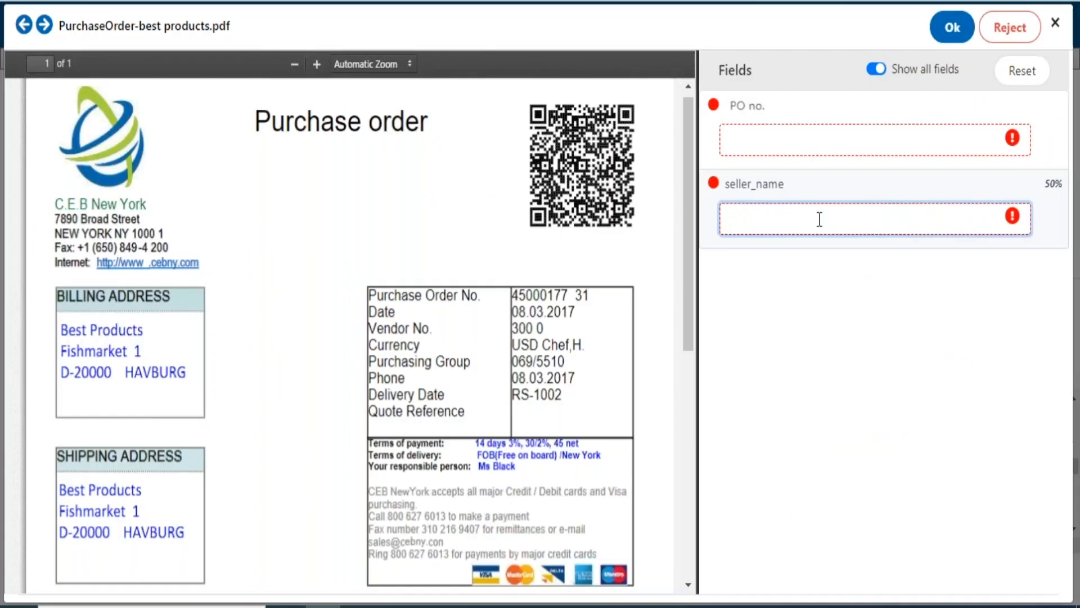
Enter C.E.B New York as the seller_name of the document under review
text(C.W)
key(BackSpace)
text(E.B New York)
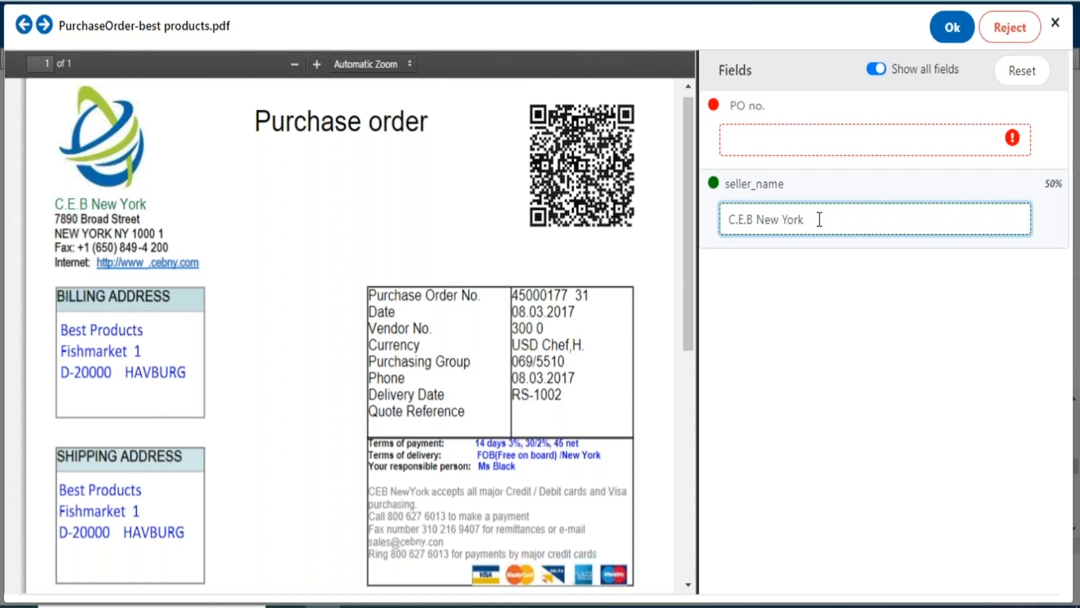
Fill in the purchase order number in PO no. and validate the document
click(790, 135)
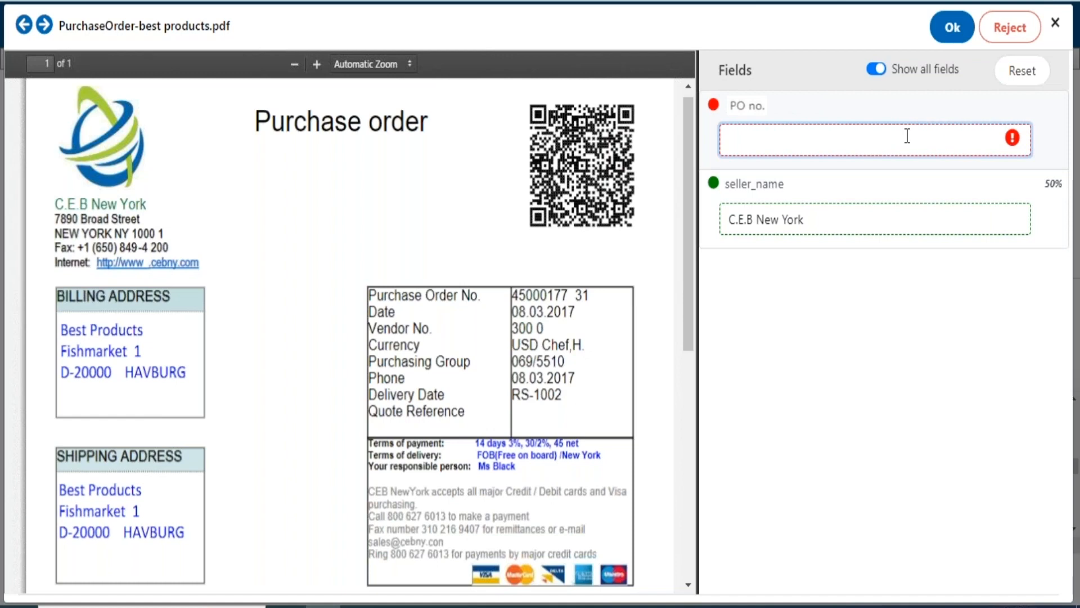
text(45000177)
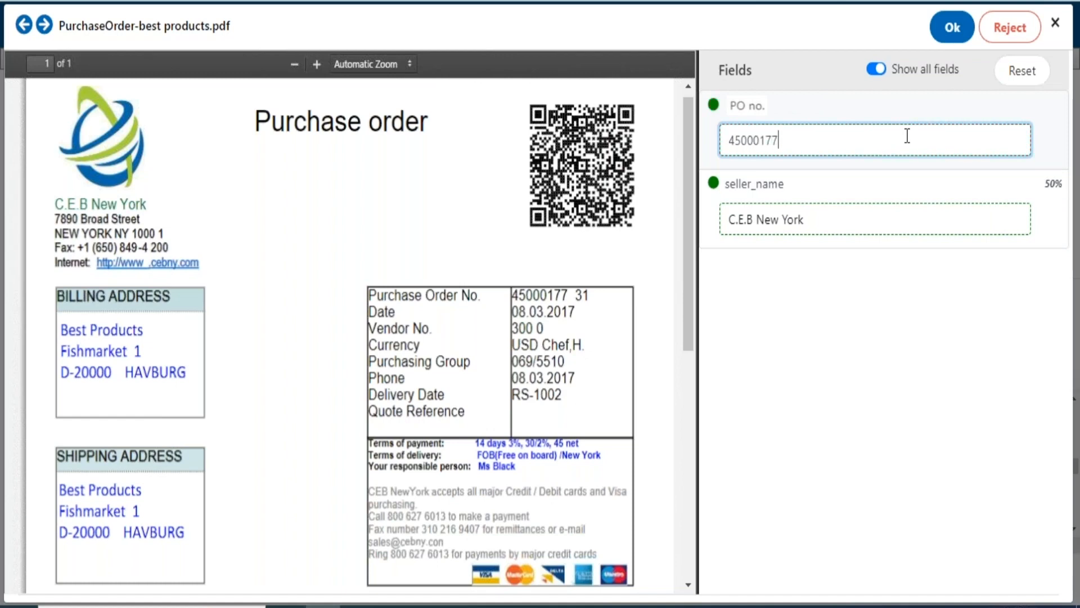
text(31)
click(954, 31)
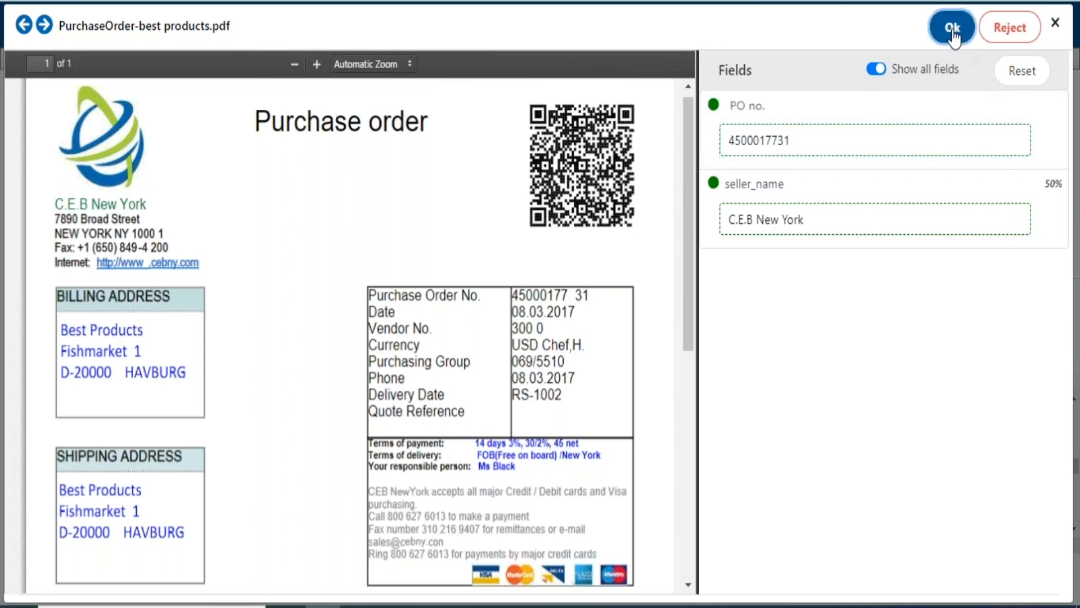
click(614, 364)
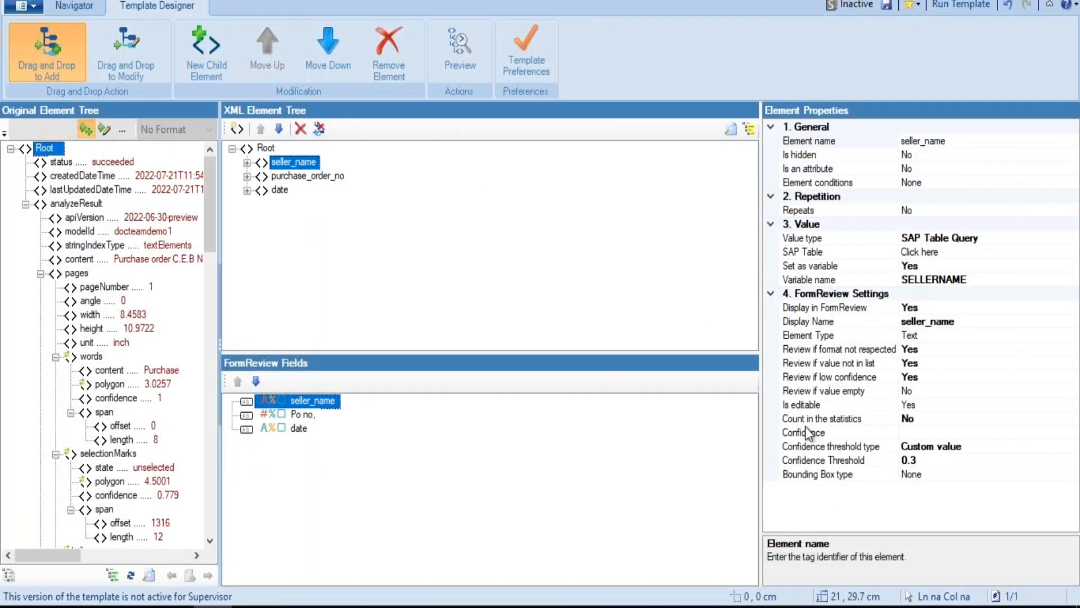
In the Template Designer, set Count in the statistics to Yes for seller_name
click(938, 430)
click(938, 420)
click(1072, 419)
click(929, 437)
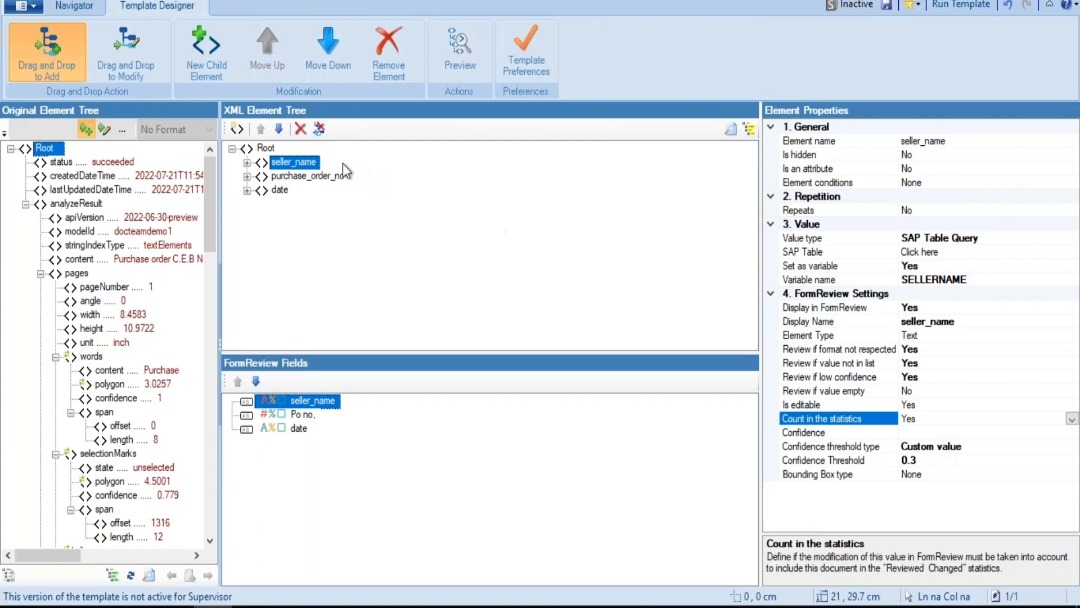
Select the purchase_order_no element, and submit the completed purchase order for validation in FormReview
click(322, 177)
click(952, 78)
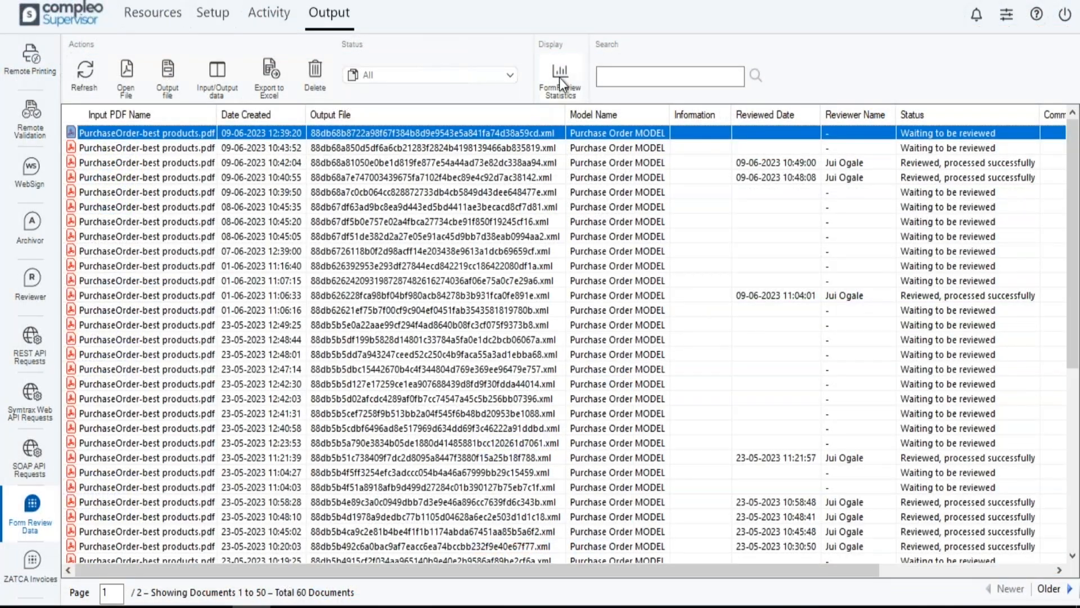
click(560, 77)
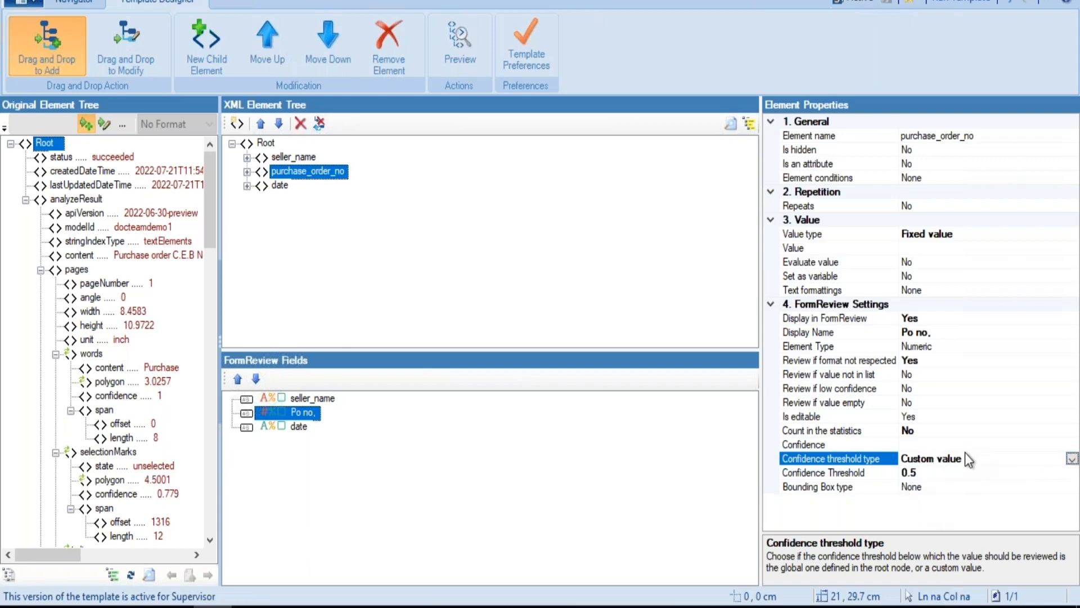
Set the Confidence of purchase_order_no to 0.27
click(844, 474)
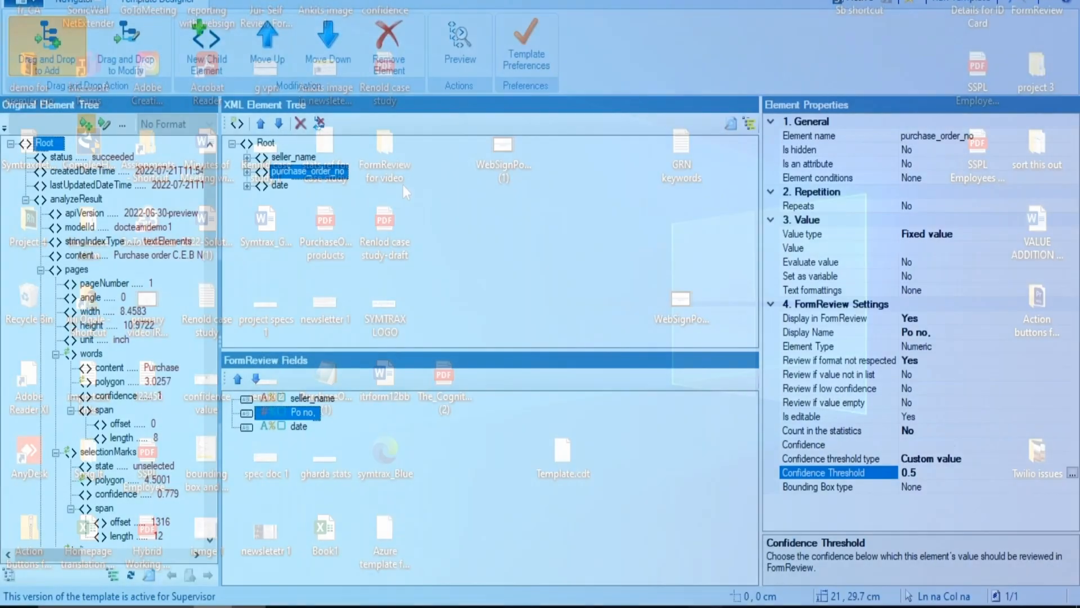
click(951, 445)
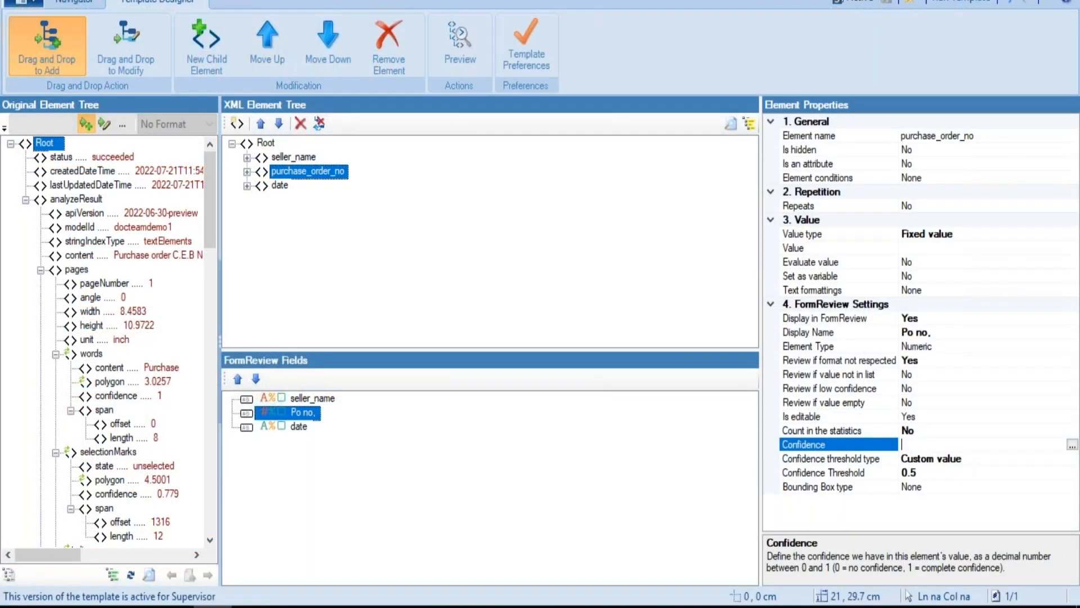
click(1072, 445)
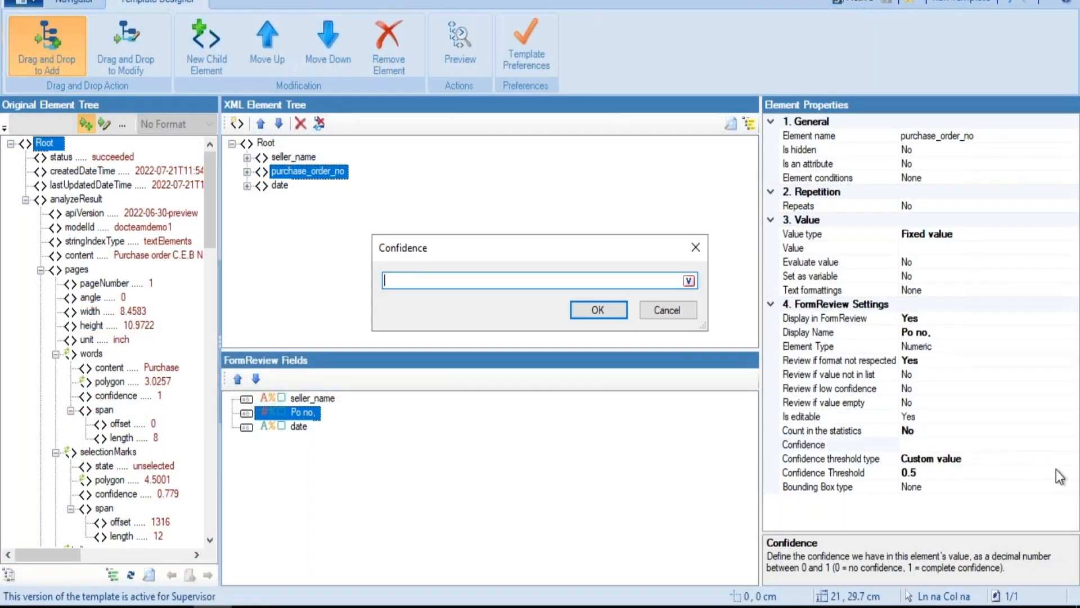
text(0.27)
click(580, 311)
Change the custom Confidence Threshold of purchase_order_no to 0.30
click(925, 473)
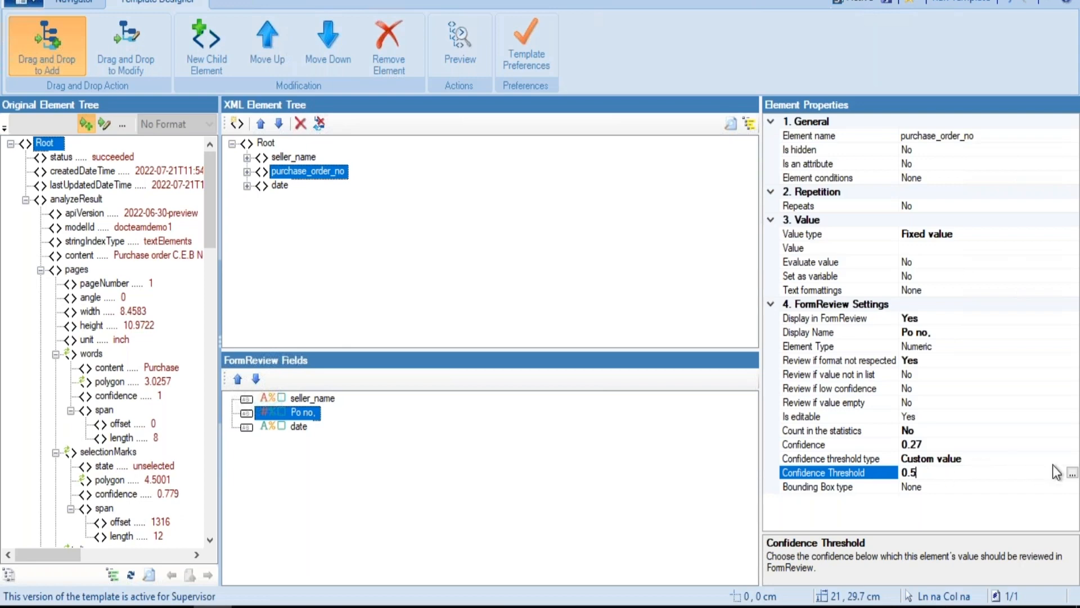
click(1072, 473)
key(Right)
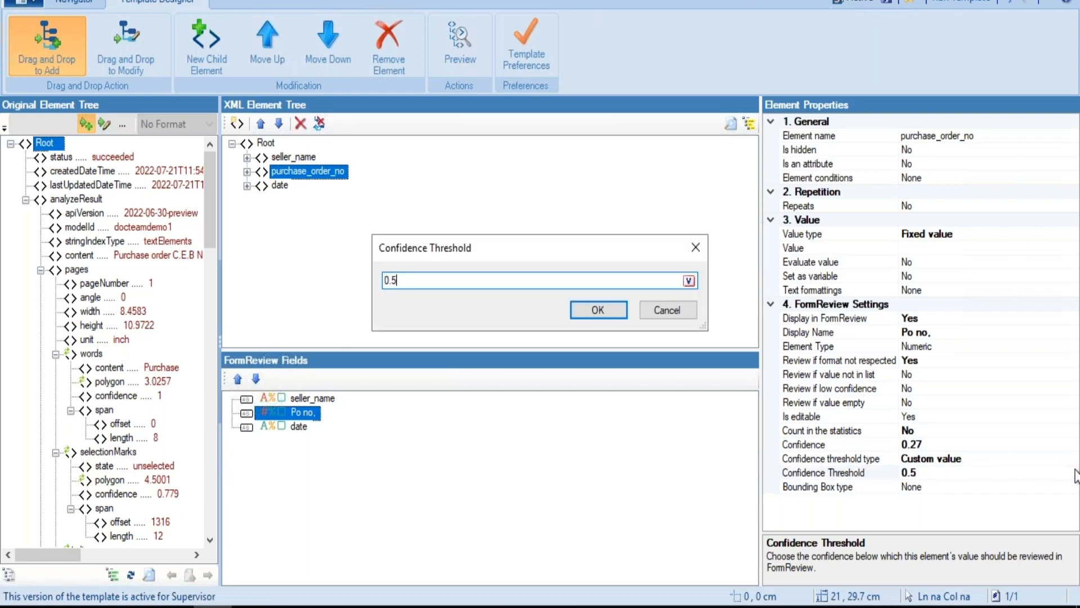
key(BackSpace)
text(30)
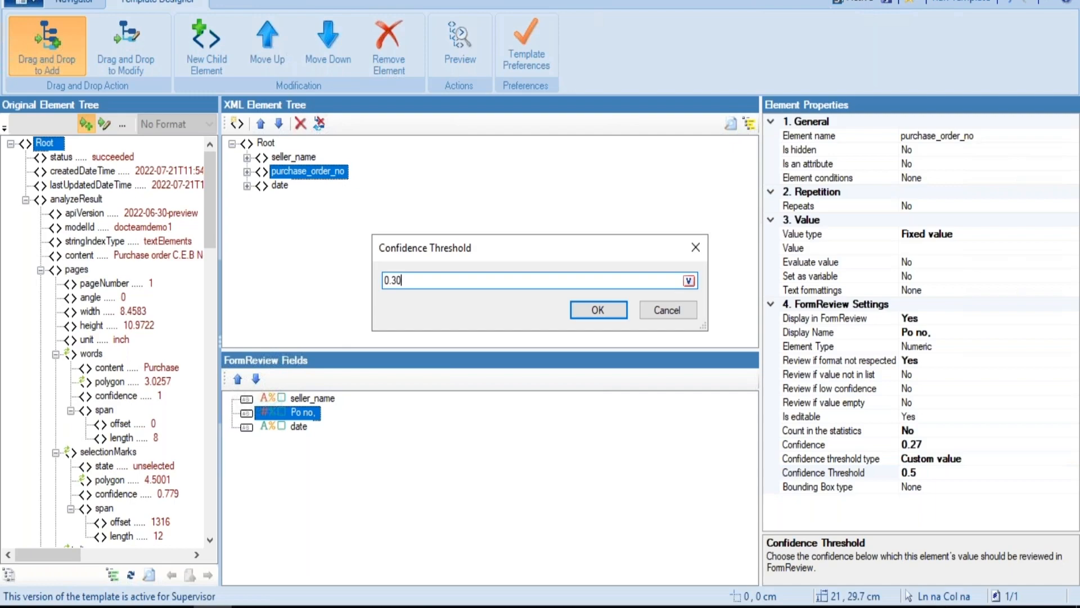